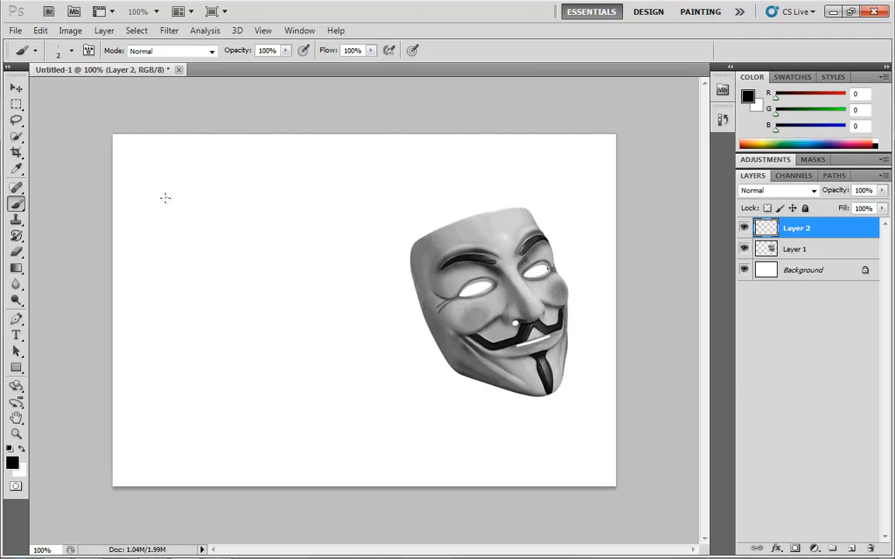
Handwrite the underlined heading "Masks" near the canvas's upper-left corner, with the bullet "- What?" beneath it
mouse_move(166, 198)
left_mouse_down()
mouse_move(184, 164)
mouse_move(193, 208)
mouse_move(208, 180)
mouse_move(219, 201)
mouse_move(262, 201)
left_mouse_up()
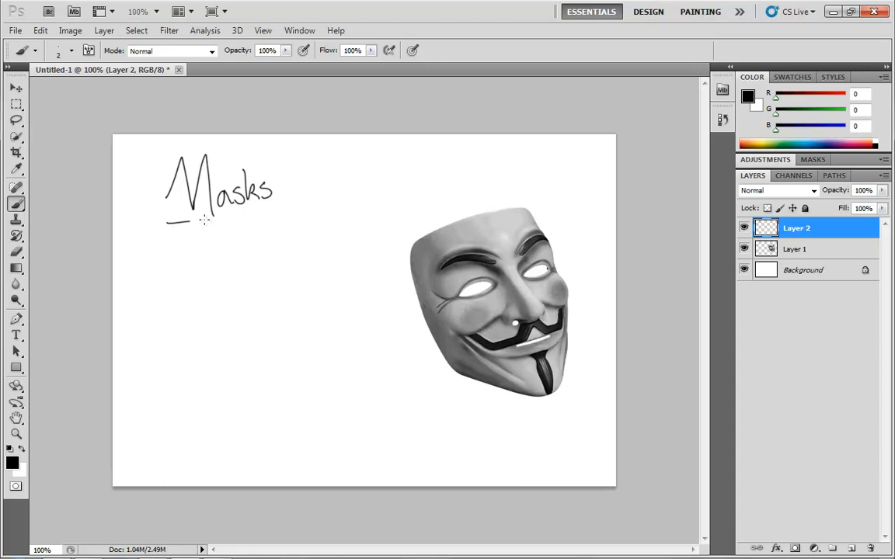
left_click_drag(166, 223, 298, 210)
mouse_move(495, 184)
left_mouse_down()
mouse_move(495, 203)
mouse_move(497, 182)
left_mouse_up()
mouse_move(176, 249)
left_mouse_down()
mouse_move(189, 248)
mouse_move(203, 265)
mouse_move(225, 236)
mouse_move(237, 263)
mouse_move(245, 254)
mouse_move(257, 264)
left_mouse_up()
mouse_move(246, 242)
left_mouse_down()
mouse_move(263, 241)
mouse_move(267, 250)
left_mouse_up()
left_click(269, 258)
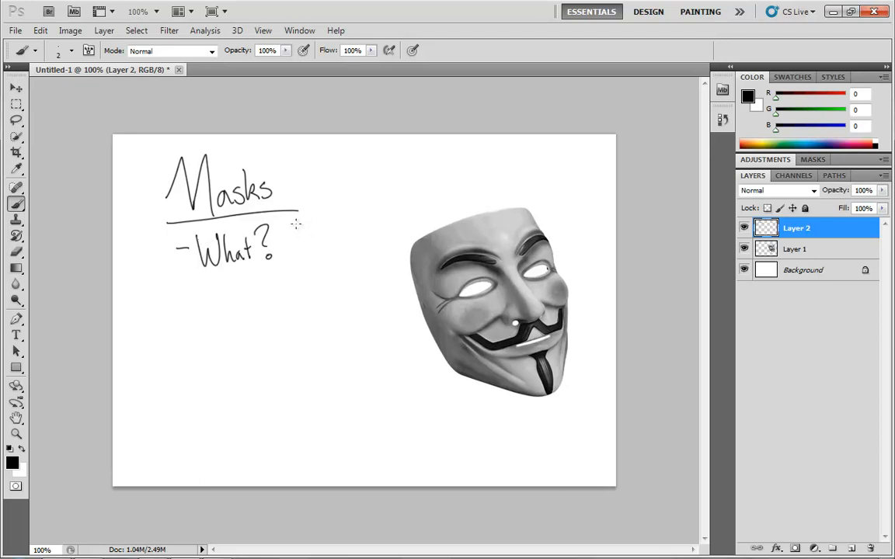
Handwrite "Visibility" in quotation marks beside the "What?" bullet
mouse_move(297, 225)
left_mouse_down()
mouse_move(321, 237)
mouse_move(327, 258)
mouse_move(340, 250)
mouse_move(360, 258)
mouse_move(368, 248)
left_mouse_up()
left_click_drag(363, 235, 379, 243)
left_click_drag(384, 232, 378, 266)
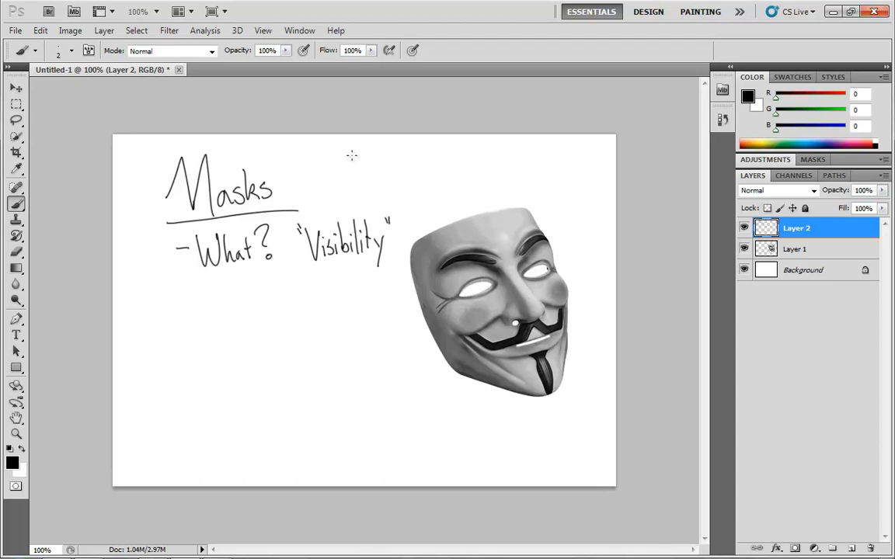
Handwrite "Black = Transparent" and, below it, "White = Opaque" above the mask picture
mouse_move(350, 142)
left_mouse_down()
mouse_move(372, 154)
mouse_move(388, 143)
mouse_move(398, 154)
mouse_move(364, 192)
mouse_move(369, 178)
mouse_move(398, 188)
left_mouse_up()
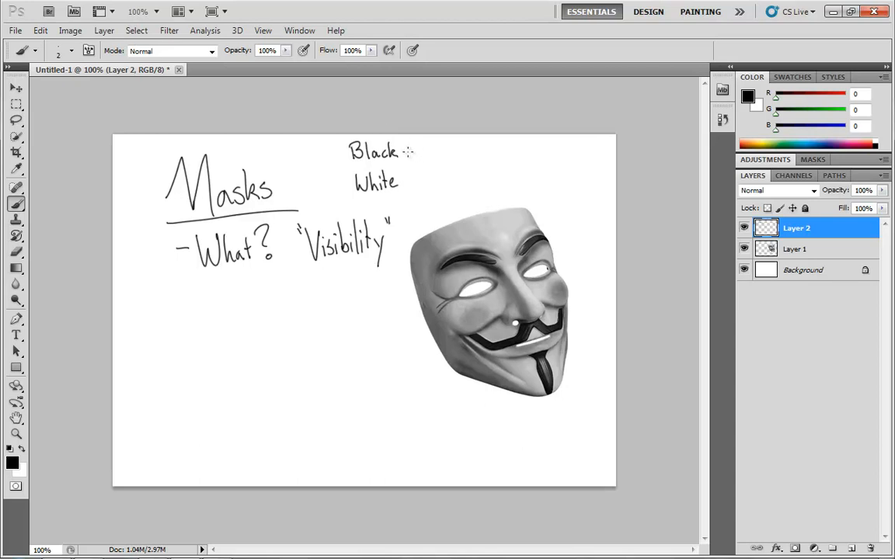
left_click_drag(409, 148, 418, 147)
left_click_drag(408, 152, 435, 145)
mouse_move(429, 145)
left_mouse_down()
mouse_move(430, 159)
mouse_move(443, 150)
mouse_move(469, 164)
mouse_move(480, 158)
left_mouse_up()
left_click_drag(482, 158, 505, 158)
left_click_drag(502, 150, 509, 149)
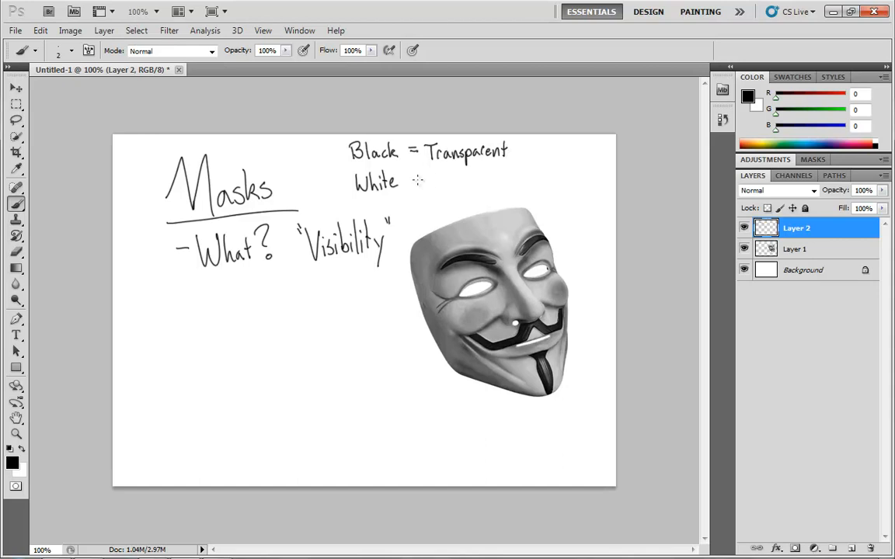
mouse_move(410, 177)
left_mouse_down()
mouse_move(441, 174)
mouse_move(467, 195)
mouse_move(480, 178)
left_mouse_up()
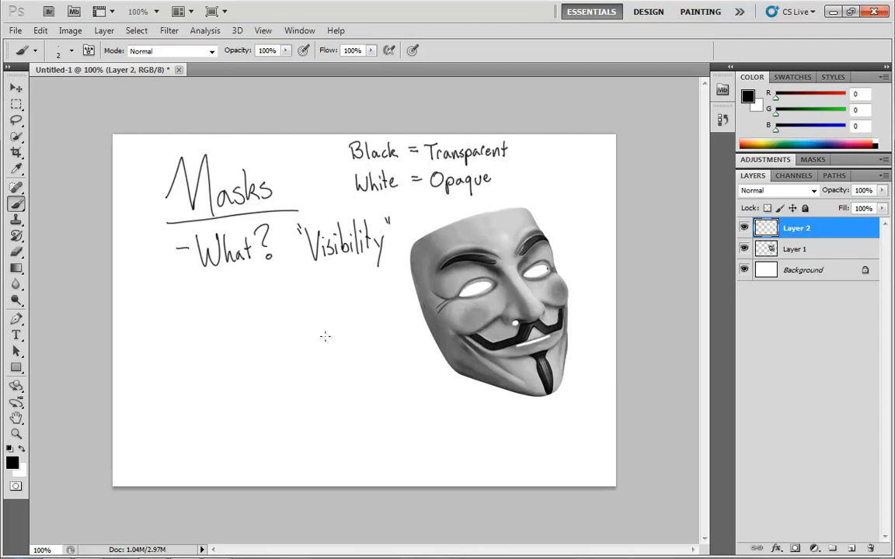
Handwrite the bullet "- 2 types" under "What?", adding a small "(3)" above the 2
left_click_drag(181, 315, 196, 314)
mouse_move(216, 293)
left_mouse_down()
mouse_move(224, 323)
mouse_move(247, 328)
left_mouse_up()
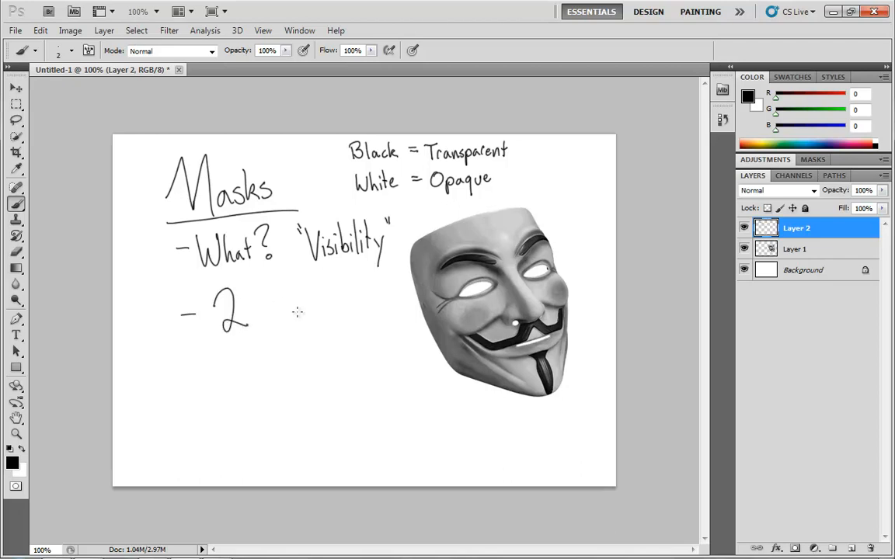
mouse_move(267, 288)
left_mouse_down()
mouse_move(267, 325)
mouse_move(272, 309)
mouse_move(280, 337)
mouse_move(294, 319)
mouse_move(310, 317)
mouse_move(314, 325)
left_mouse_up()
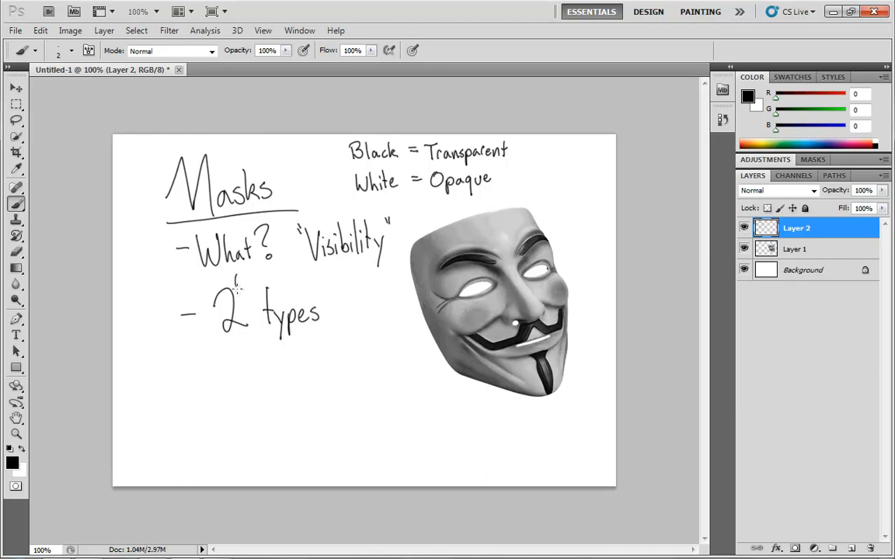
left_click_drag(245, 274, 247, 287)
Draw an arrow down-left from "types" and label it "Layer Masks"
mouse_move(257, 341)
left_mouse_down()
mouse_move(202, 387)
mouse_move(220, 383)
left_mouse_up()
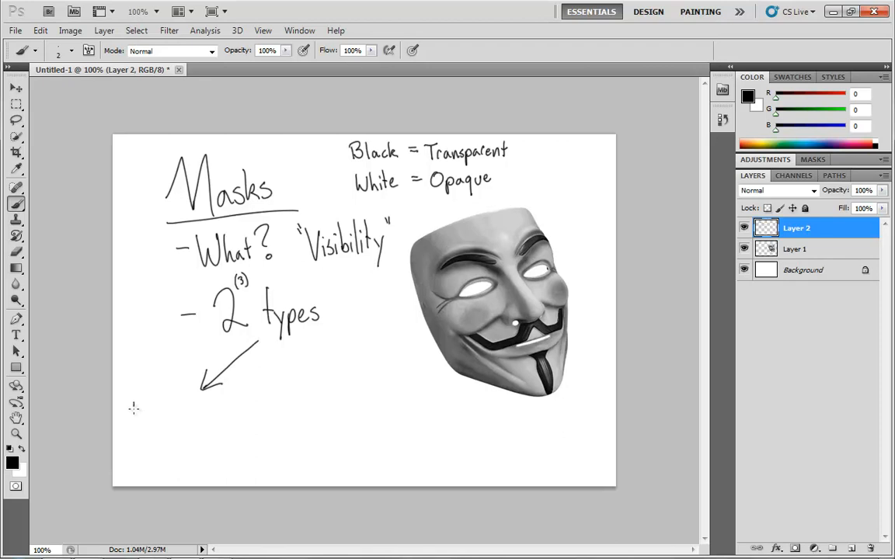
left_click_drag(134, 403, 163, 426)
mouse_move(169, 413)
left_mouse_down()
mouse_move(230, 410)
mouse_move(228, 397)
mouse_move(235, 419)
left_mouse_up()
left_click_drag(241, 408, 240, 416)
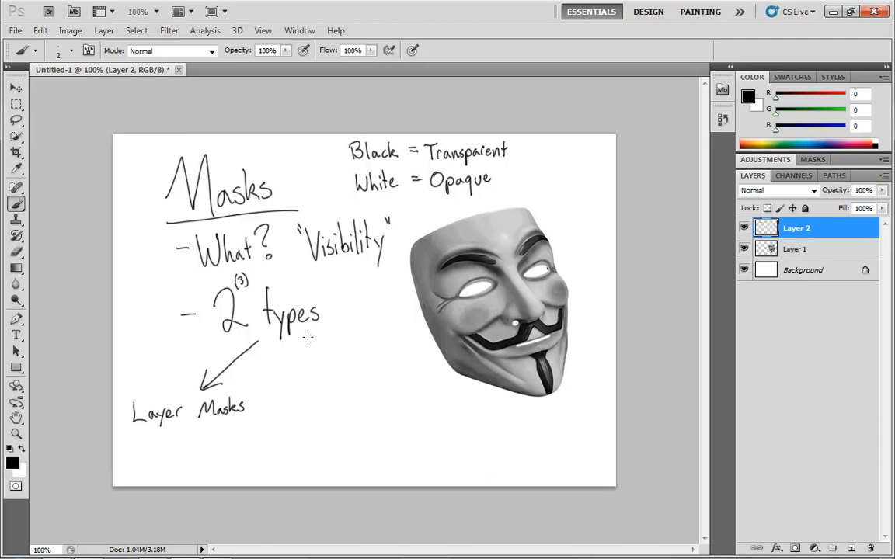
Draw an arrow down-right from "types" and label it "Vector Masks"
mouse_move(309, 336)
left_mouse_down()
mouse_move(354, 368)
mouse_move(346, 371)
mouse_move(363, 367)
mouse_move(375, 408)
left_mouse_up()
left_click_drag(383, 399, 388, 408)
left_click_drag(384, 398, 394, 401)
mouse_move(399, 408)
left_mouse_down()
mouse_move(425, 382)
mouse_move(453, 402)
left_mouse_up()
left_click_drag(460, 390, 462, 400)
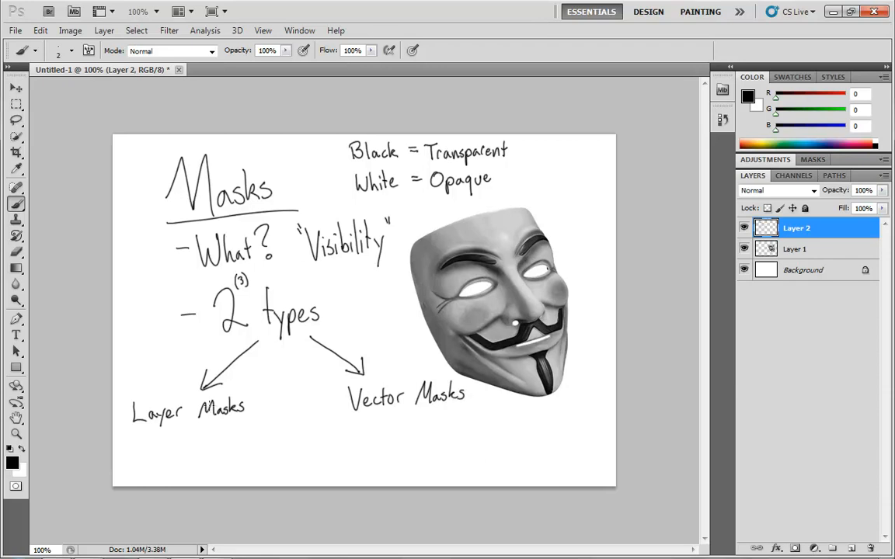
Draw a short arrow down from "Layer Masks" and write "Pixels" beneath it
mouse_move(189, 426)
left_mouse_down()
mouse_move(190, 443)
mouse_move(196, 434)
mouse_move(158, 475)
left_mouse_up()
left_click_drag(157, 457, 181, 471)
mouse_move(181, 459)
left_mouse_down()
mouse_move(173, 470)
mouse_move(199, 467)
left_mouse_up()
left_click_drag(208, 457, 203, 467)
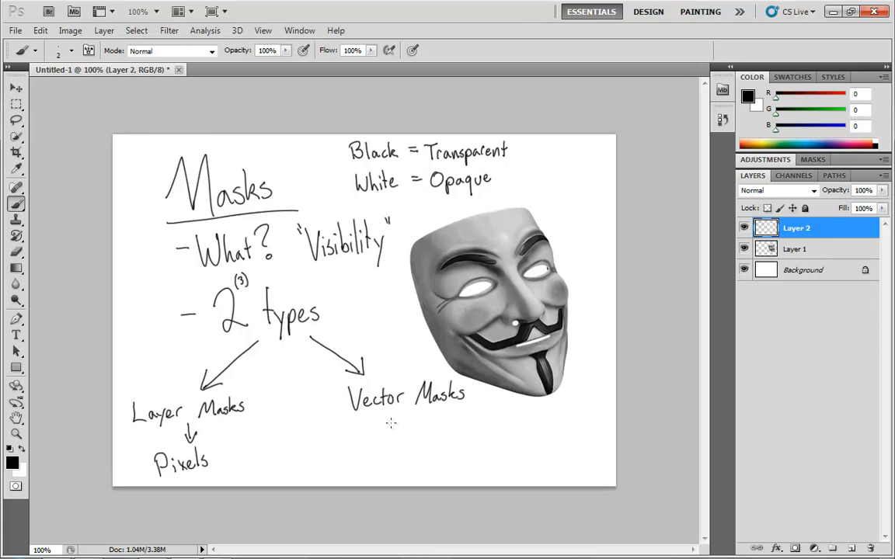
Draw a short arrow down from "Vector Masks" and write "Vector Shapes" beneath it, undoing the miswritten letter
mouse_move(402, 417)
left_mouse_down()
mouse_move(403, 435)
mouse_move(411, 425)
left_mouse_up()
mouse_move(367, 455)
left_mouse_down()
mouse_move(374, 478)
mouse_move(401, 475)
left_mouse_up()
left_click_drag(397, 463, 410, 465)
mouse_move(417, 472)
left_mouse_down()
mouse_move(441, 448)
mouse_move(463, 464)
left_mouse_up()
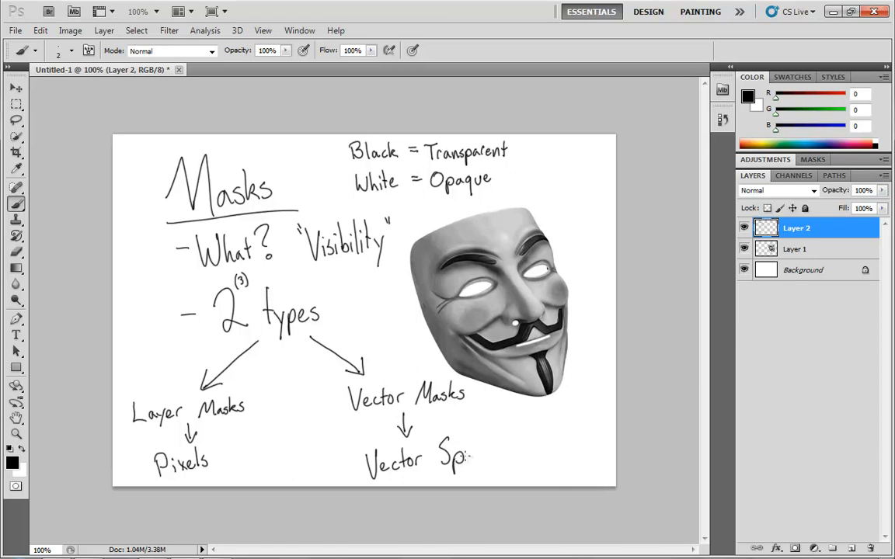
key("ctrl+z")
mouse_move(450, 444)
left_mouse_down()
mouse_move(460, 465)
mouse_move(464, 457)
mouse_move(484, 463)
left_mouse_up()
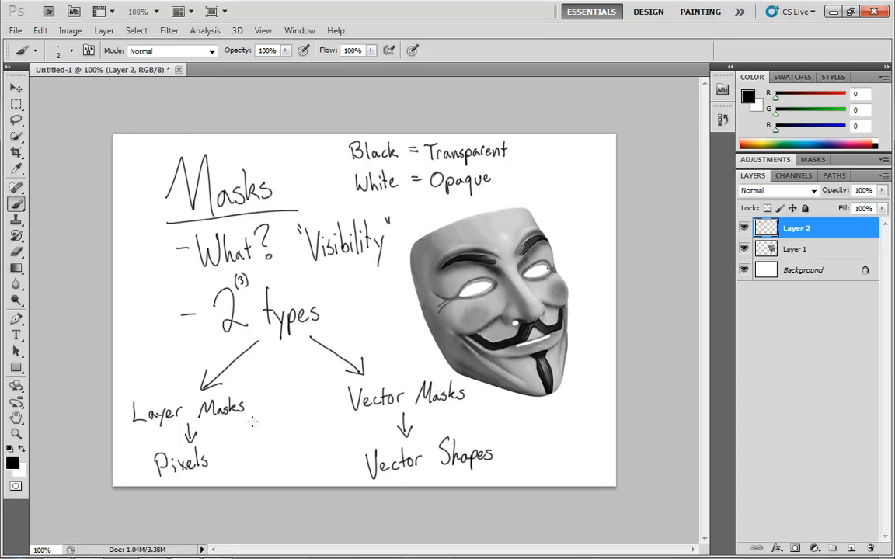
Enclose "Layer Masks" and "Pixels" in square brackets and draw a plus sign between the two mask types
mouse_move(243, 392)
left_mouse_down()
mouse_move(265, 395)
mouse_move(267, 464)
mouse_move(247, 474)
left_mouse_up()
mouse_move(135, 391)
left_mouse_down()
mouse_move(120, 400)
mouse_move(124, 466)
mouse_move(145, 477)
left_mouse_up()
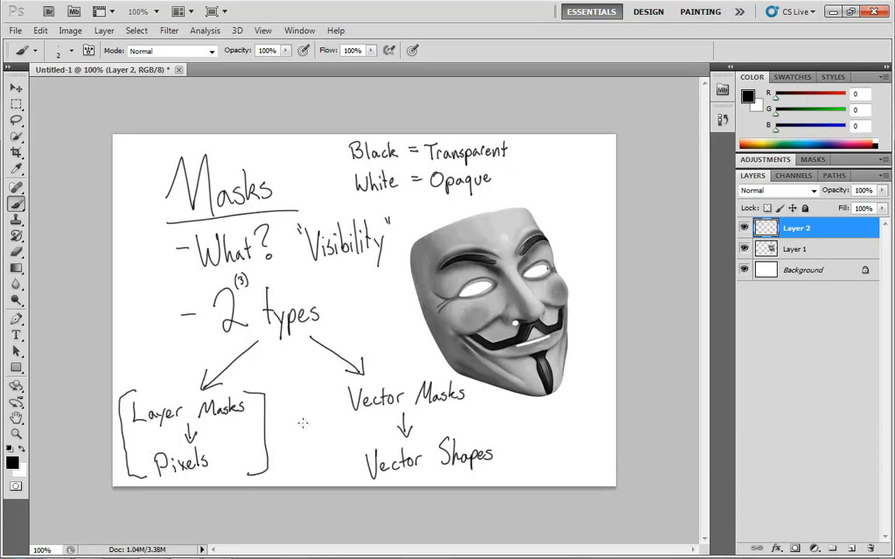
mouse_move(298, 402)
left_mouse_down()
mouse_move(299, 432)
mouse_move(313, 418)
left_mouse_up()
Try sketching a tilted rectangular sheet with a circle in its centre beside "Vector Shapes"
mouse_move(542, 421)
left_mouse_down()
mouse_move(511, 440)
mouse_move(567, 451)
mouse_move(589, 426)
mouse_move(542, 421)
mouse_move(550, 440)
mouse_move(563, 429)
mouse_move(544, 439)
mouse_move(567, 429)
left_mouse_up()
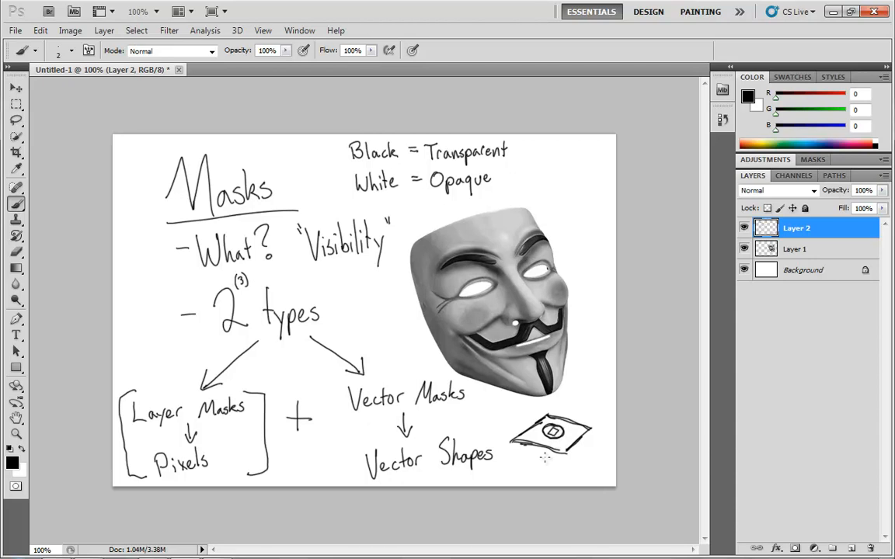
mouse_move(543, 466)
left_mouse_down()
mouse_move(552, 431)
mouse_move(581, 447)
mouse_move(557, 409)
mouse_move(544, 471)
mouse_move(573, 430)
mouse_move(537, 442)
left_mouse_up()
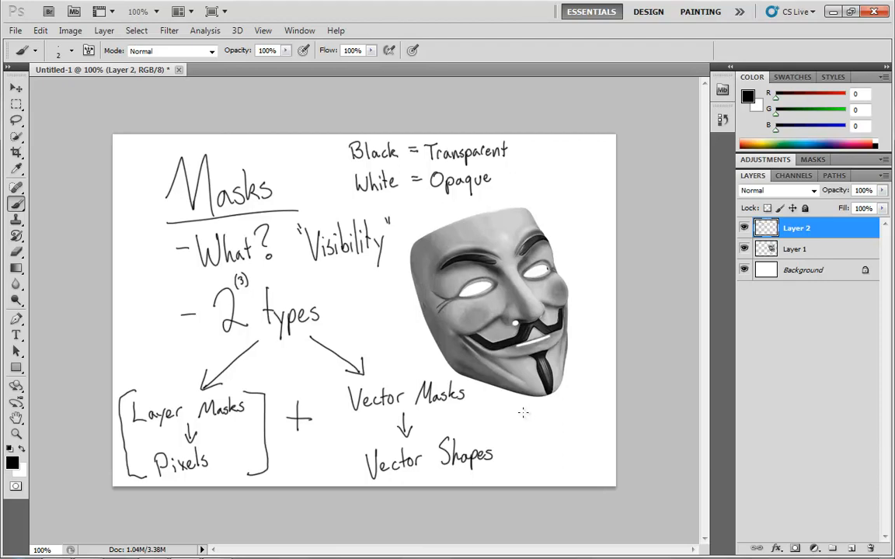
Open the Jellyfish image from the Sample Pictures folder
left_click(15, 33)
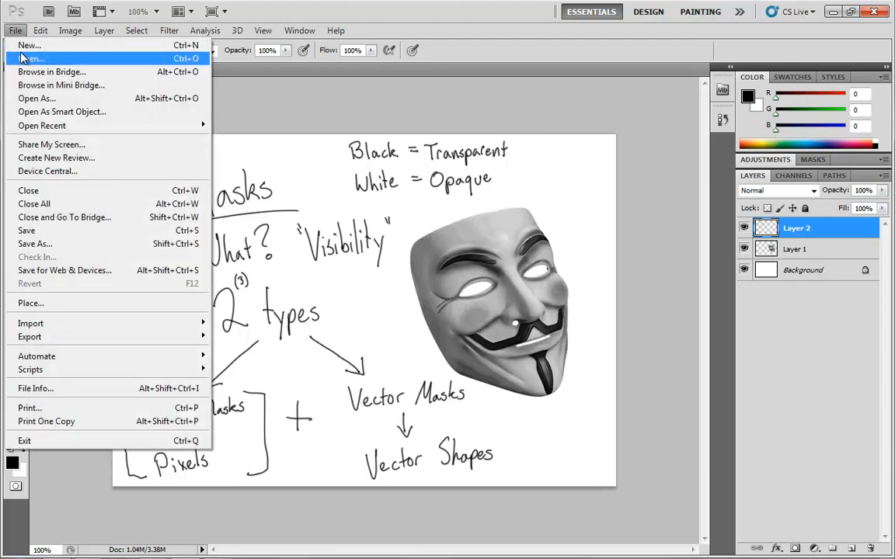
left_click(30, 60)
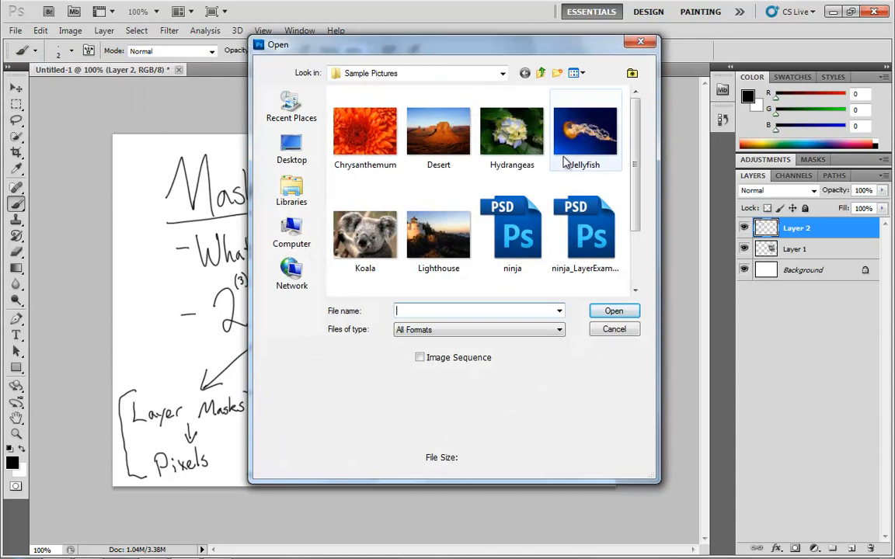
left_click(579, 134)
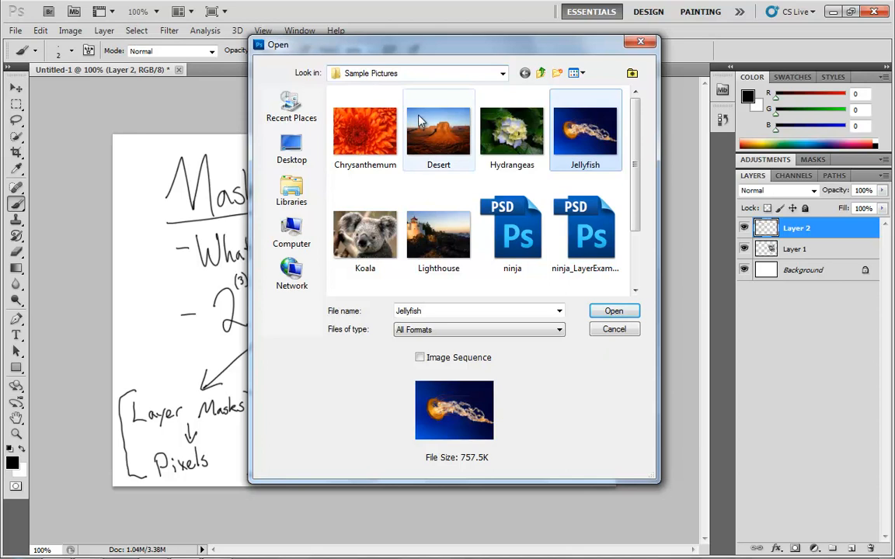
left_click(613, 311)
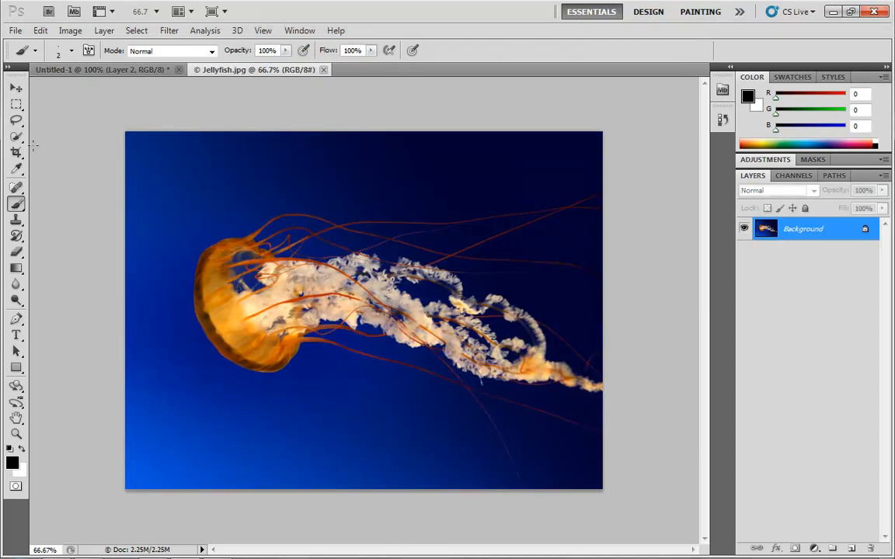
Place the Koala image from Sample Pictures into the Jellyfish document at its default size
left_click(14, 32)
left_click(45, 270)
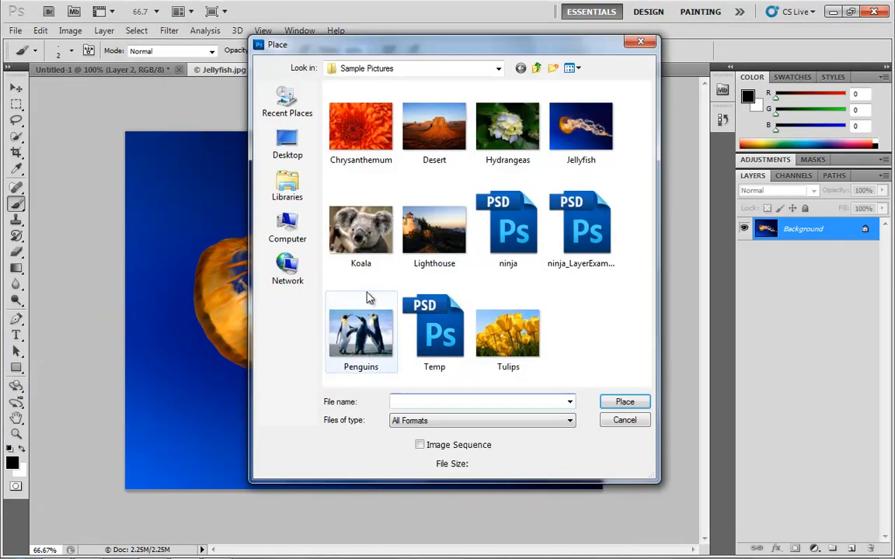
left_click(360, 233)
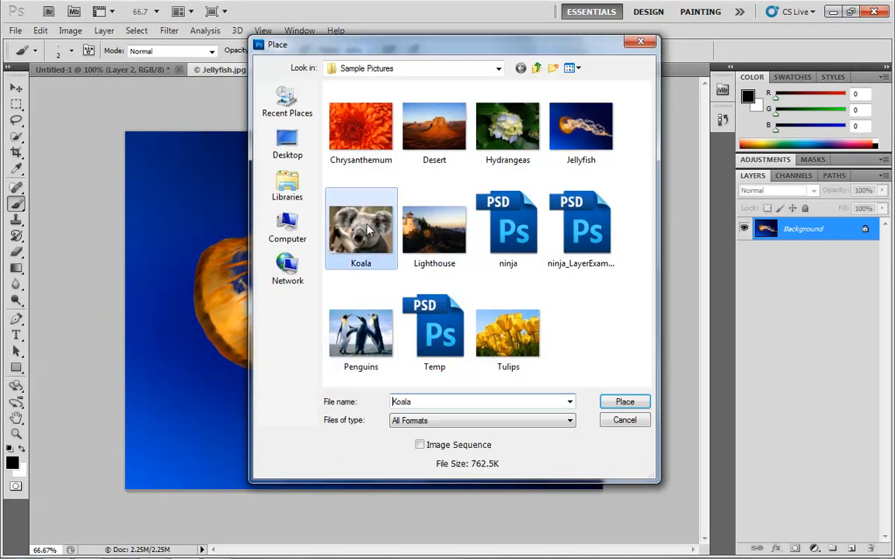
left_click(625, 404)
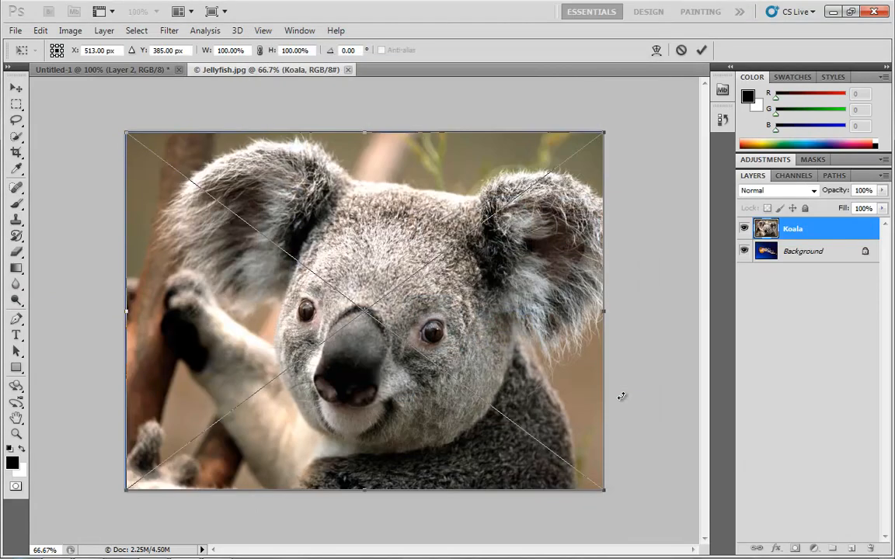
key("Return")
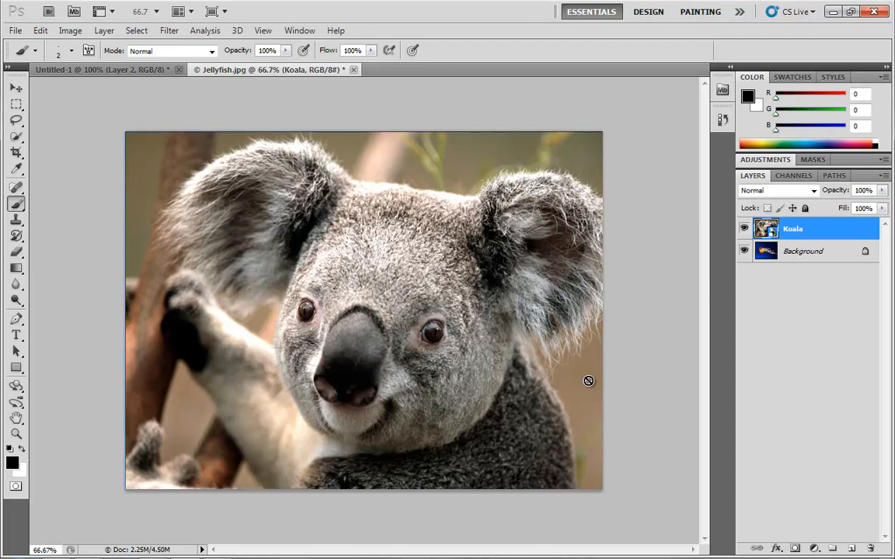
Rasterize the placed Koala layer
right_click(802, 230)
left_click(695, 337)
Try adding a white layer mask to the Koala layer and undo it
left_click(104, 30)
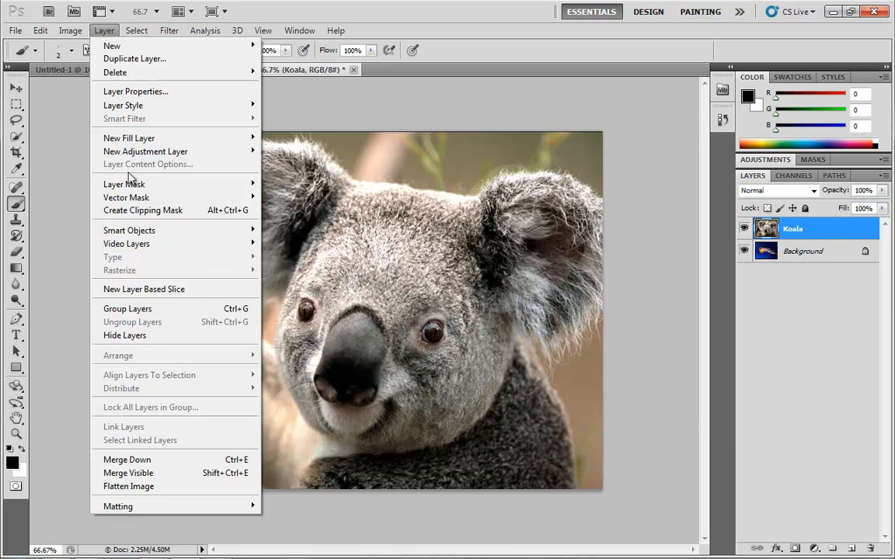
mouse_move(127, 187)
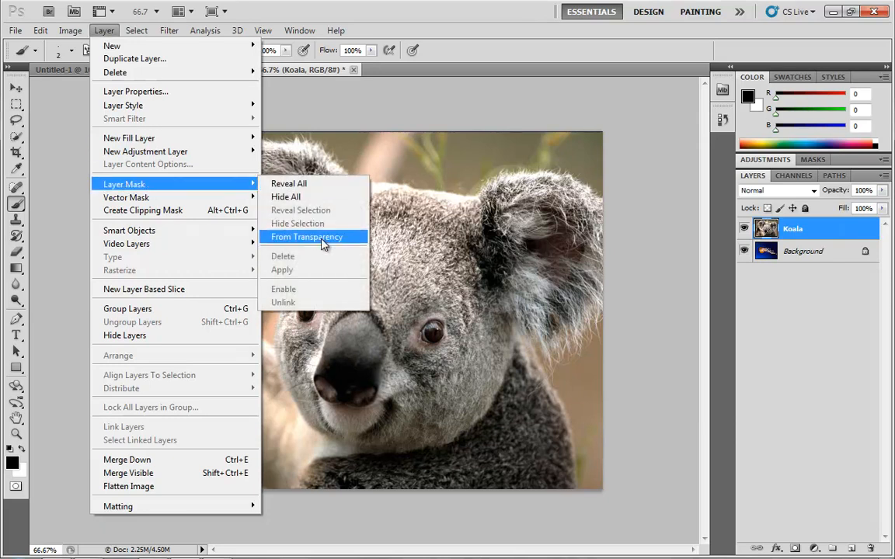
left_click(353, 245)
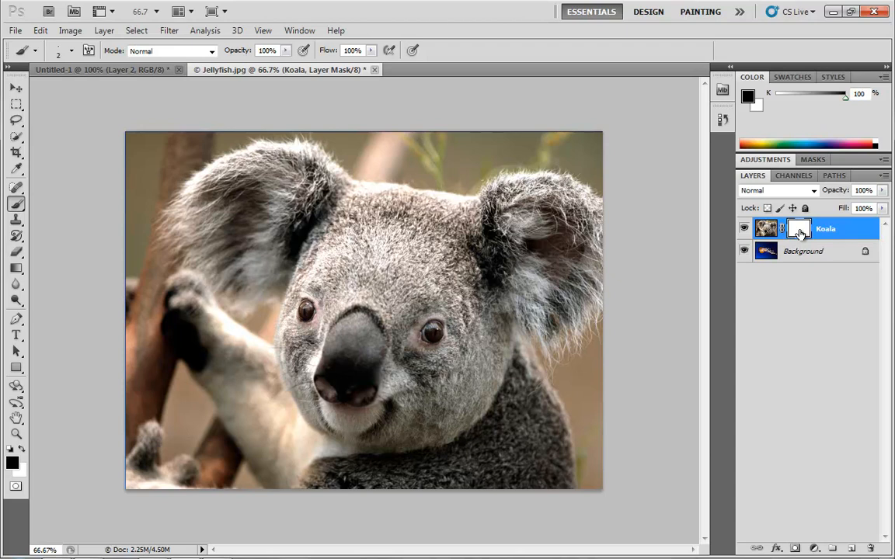
key("ctrl+z")
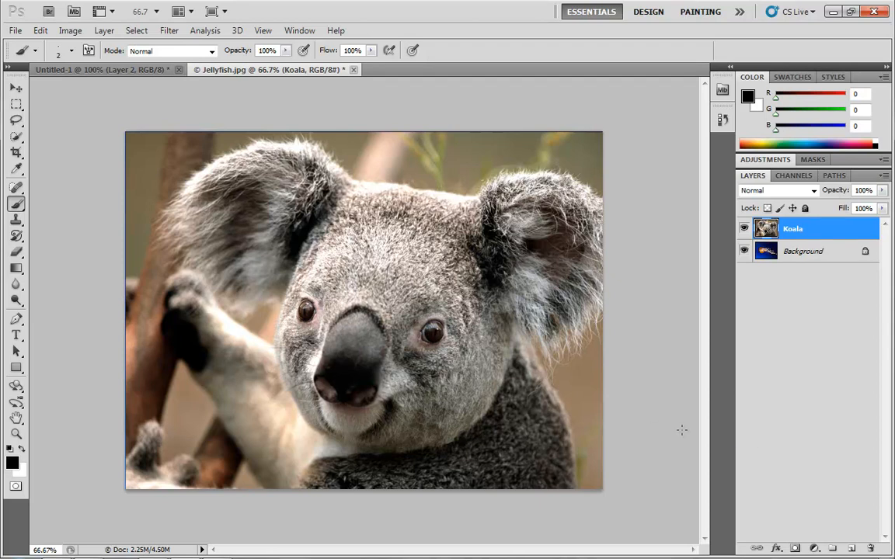
Add a white layer mask to the Koala layer
left_click(796, 550)
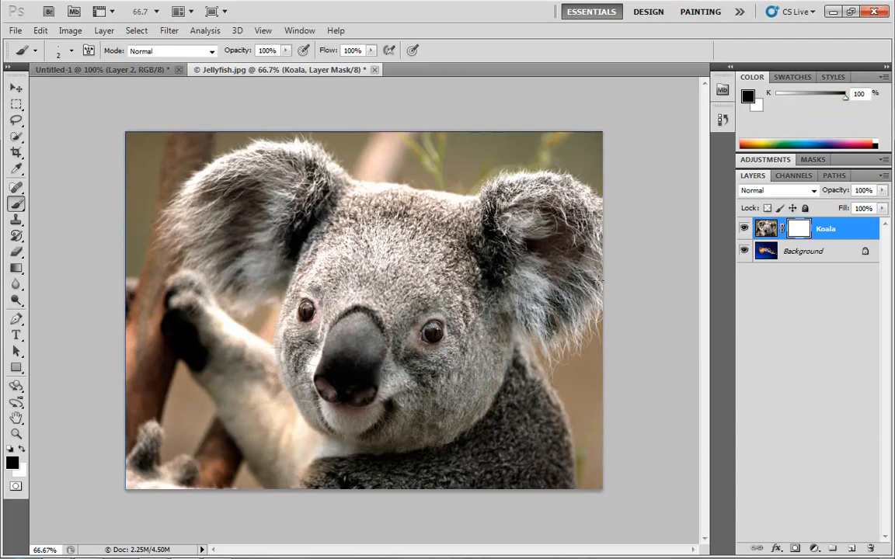
In the Untitled-1 notes, draw bold square brackets around the Black/White definitions, and return to Jellyfish.jpg
left_click(64, 69)
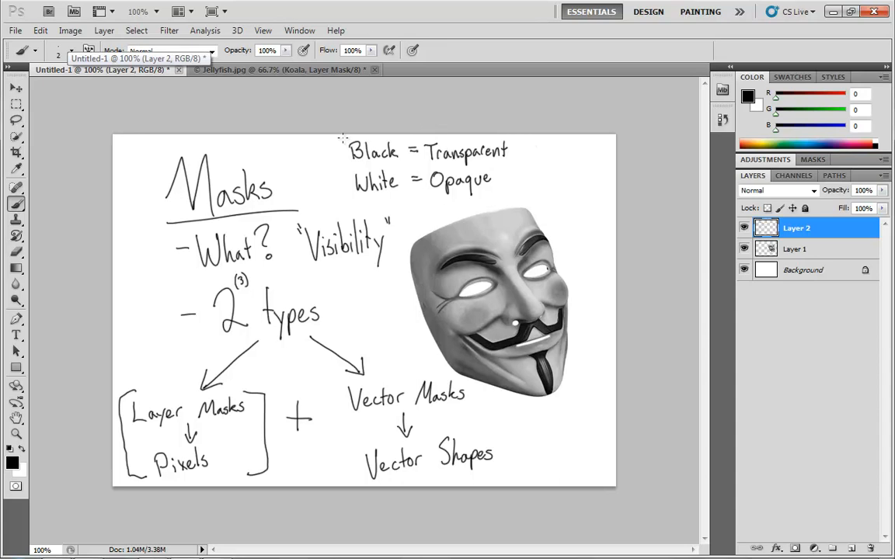
mouse_move(342, 138)
left_mouse_down()
mouse_move(333, 142)
mouse_move(359, 198)
left_mouse_up()
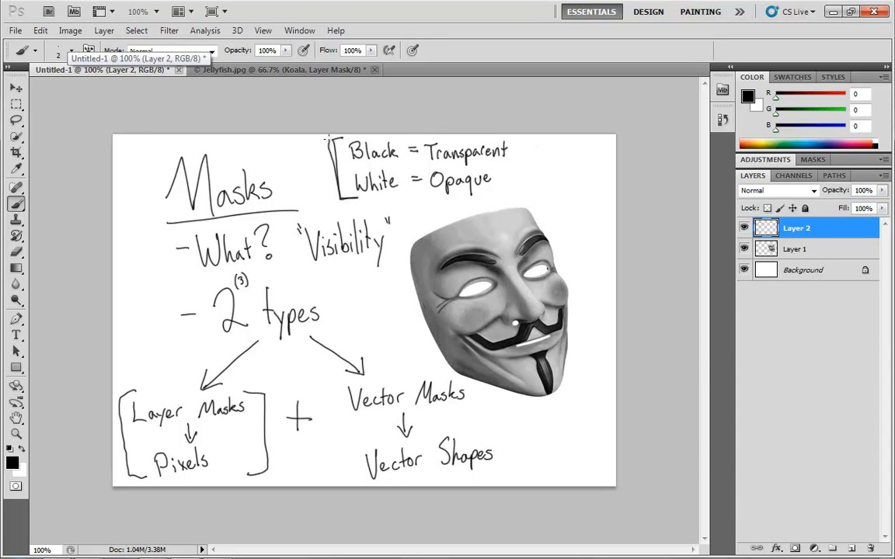
mouse_move(327, 137)
left_mouse_down()
mouse_move(342, 194)
mouse_move(356, 199)
left_mouse_up()
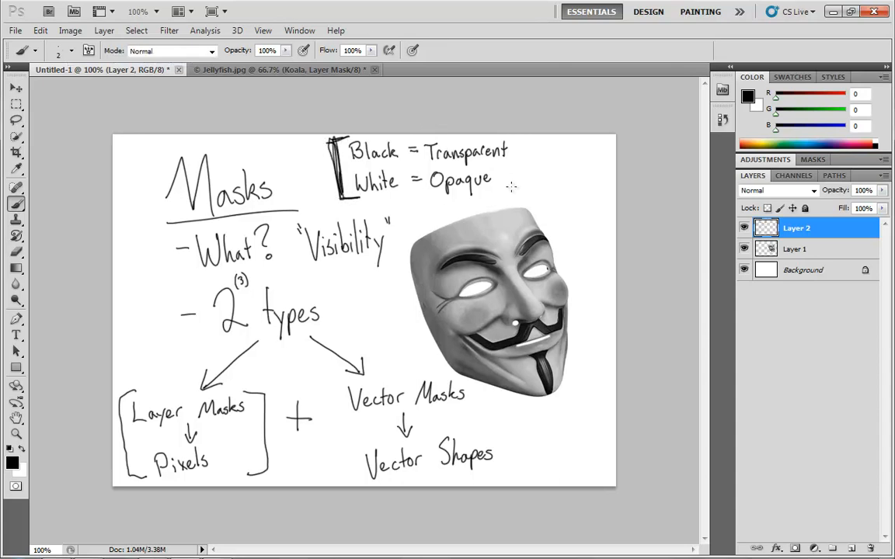
mouse_move(501, 192)
left_mouse_down()
mouse_move(523, 139)
mouse_move(509, 136)
mouse_move(526, 143)
mouse_move(508, 192)
left_mouse_up()
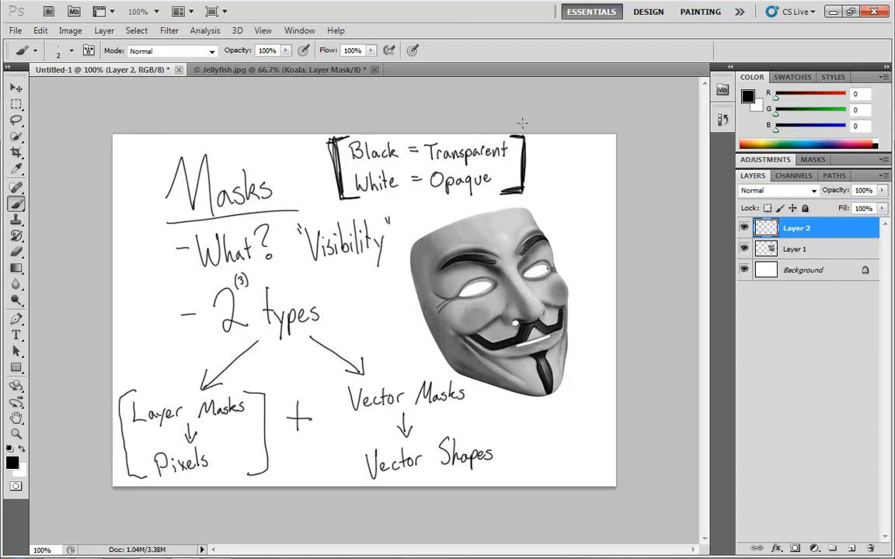
left_click(235, 70)
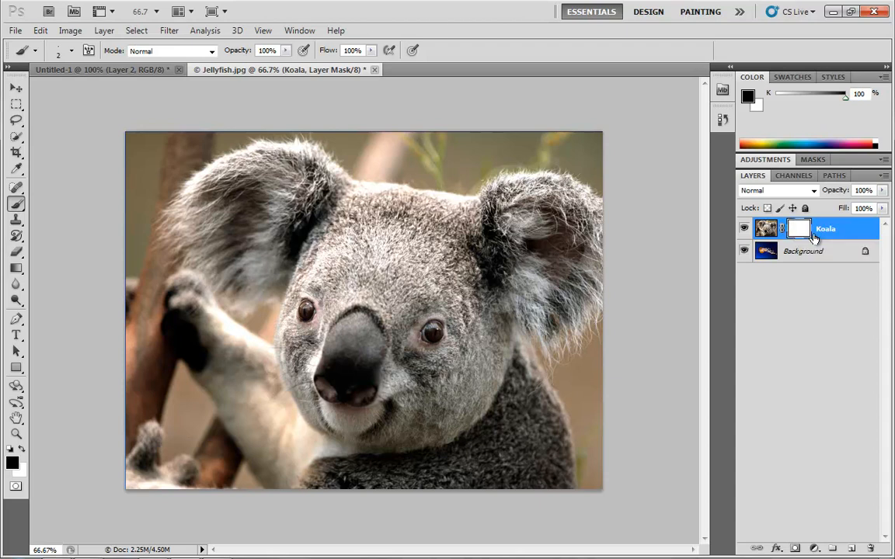
Switch the editing target between the Koala layer's image and its mask to compare their color options, ending on the mask
left_click(766, 229)
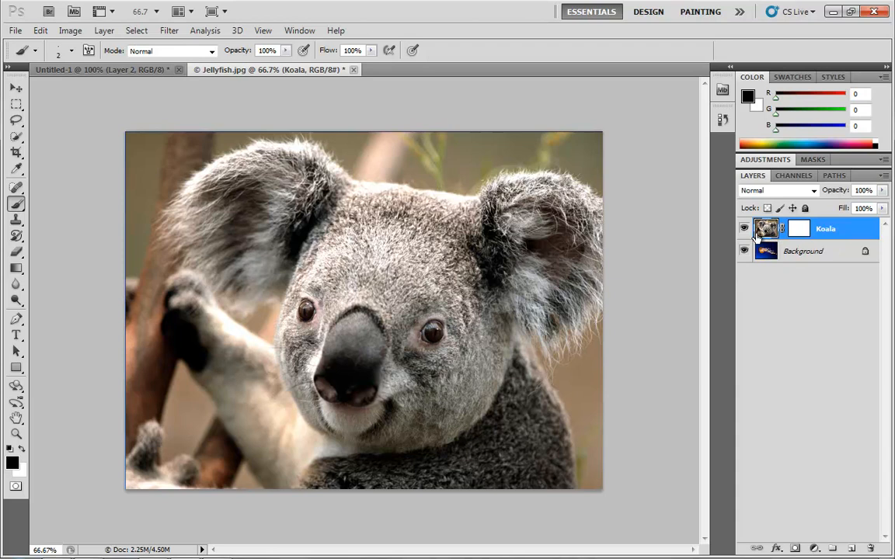
left_click(803, 231)
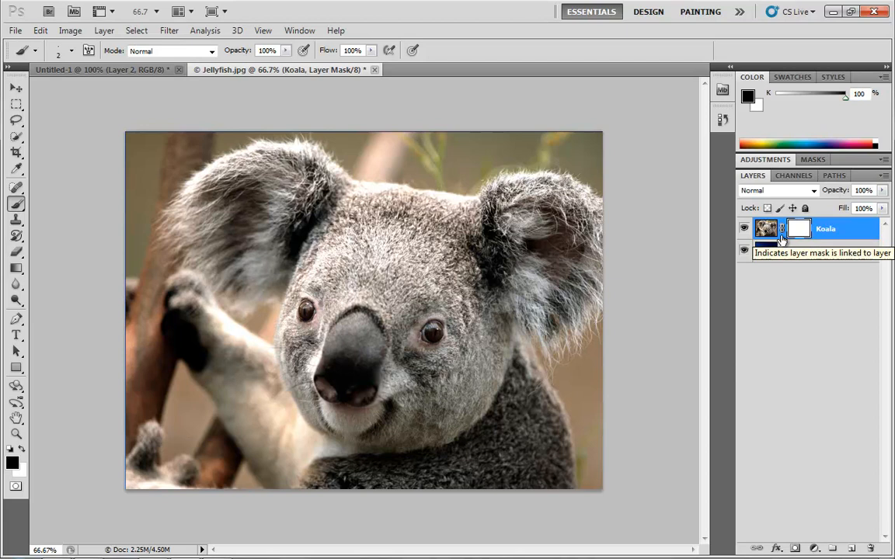
left_click(766, 230)
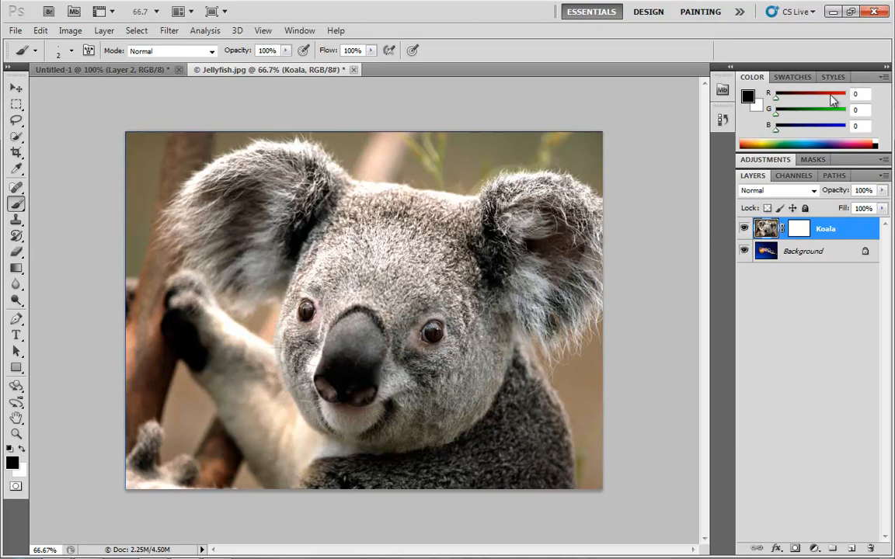
left_click(800, 228)
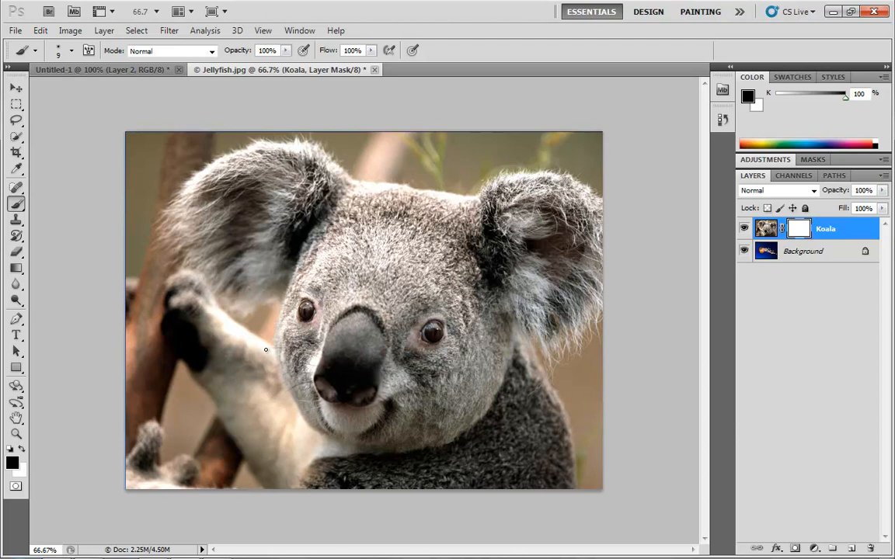
Paint black on the Koala mask around the head with a soft 80 px brush, hiding the body and background over the jellyfish
key("bracketright")
key("bracketright")
key("bracketright")
key("bracketright")
key("bracketright")
key("bracketright")
mouse_move(254, 326)
left_mouse_down()
mouse_move(261, 395)
mouse_move(319, 464)
mouse_move(387, 475)
mouse_move(475, 462)
mouse_move(415, 476)
mouse_move(512, 433)
mouse_move(502, 432)
mouse_move(521, 396)
mouse_move(613, 345)
mouse_move(607, 332)
mouse_move(594, 352)
mouse_move(628, 278)
mouse_move(625, 183)
mouse_move(542, 149)
mouse_move(524, 150)
mouse_move(591, 169)
mouse_move(531, 156)
mouse_move(442, 175)
mouse_move(360, 165)
mouse_move(318, 136)
mouse_move(274, 129)
mouse_move(216, 139)
mouse_move(168, 167)
mouse_move(202, 149)
mouse_move(150, 217)
mouse_move(165, 282)
mouse_move(166, 271)
mouse_move(228, 338)
mouse_move(226, 349)
mouse_move(174, 295)
mouse_move(184, 379)
mouse_move(142, 332)
mouse_move(132, 337)
mouse_move(143, 394)
mouse_move(138, 366)
mouse_move(180, 408)
mouse_move(186, 364)
mouse_move(240, 480)
mouse_move(255, 461)
mouse_move(291, 450)
mouse_move(287, 469)
mouse_move(313, 468)
mouse_move(146, 481)
mouse_move(237, 470)
mouse_move(371, 474)
mouse_move(381, 483)
mouse_move(401, 474)
mouse_move(380, 479)
mouse_move(428, 503)
mouse_move(497, 412)
mouse_move(548, 407)
mouse_move(597, 464)
mouse_move(506, 455)
mouse_move(603, 366)
mouse_move(604, 150)
mouse_move(456, 134)
mouse_move(380, 144)
mouse_move(393, 134)
mouse_move(164, 132)
mouse_move(152, 119)
mouse_move(145, 239)
mouse_move(157, 355)
mouse_move(214, 373)
mouse_move(222, 337)
mouse_move(263, 381)
mouse_move(292, 436)
mouse_move(336, 459)
mouse_move(445, 458)
mouse_move(575, 372)
left_mouse_up()
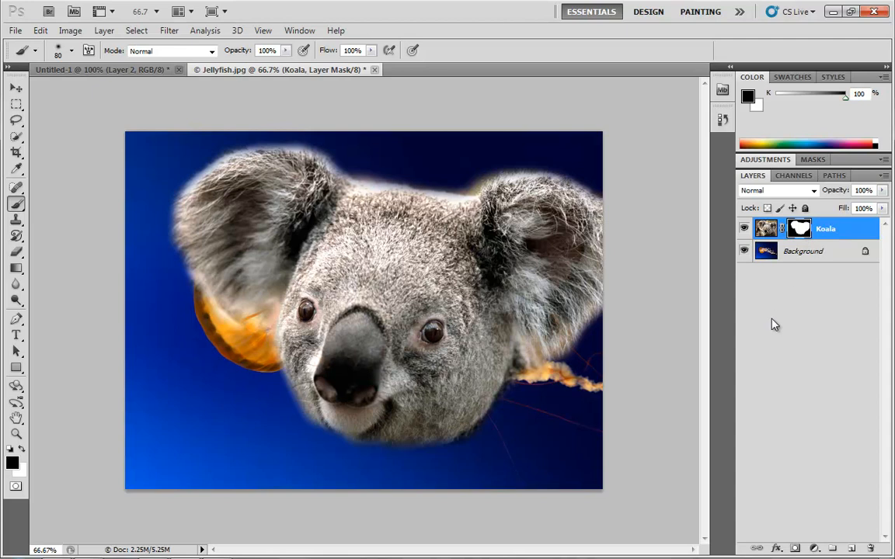
View the display options of the Koala layer mask and close them without changes
right_click(801, 227)
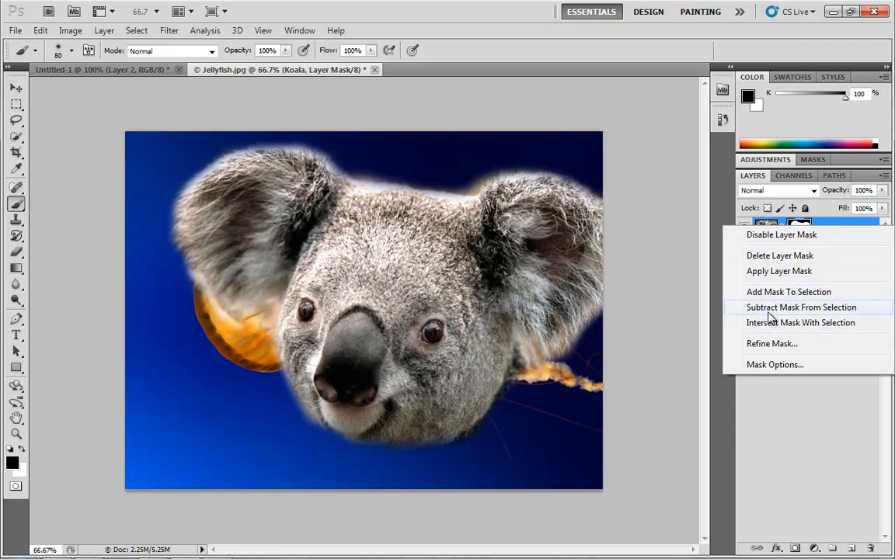
left_click(777, 366)
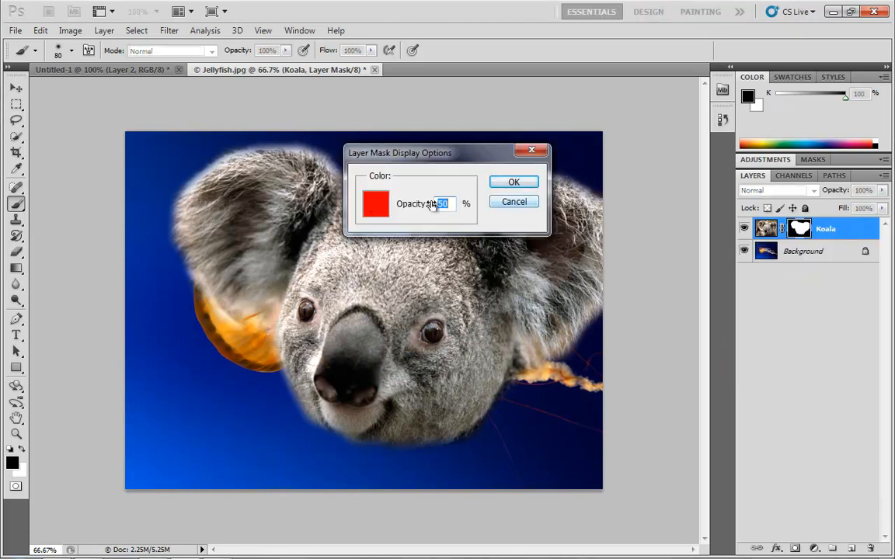
left_click(511, 204)
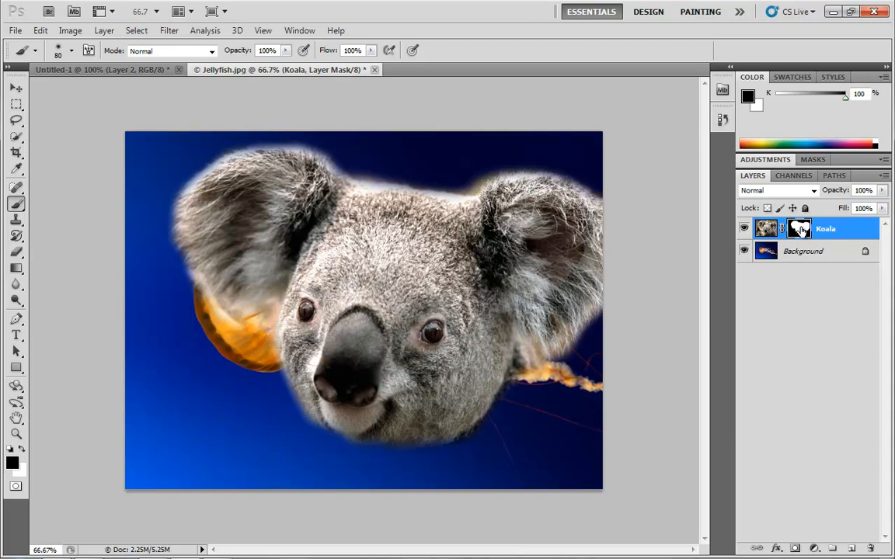
Disable the Koala layer mask temporarily and enable it again
right_click(800, 231)
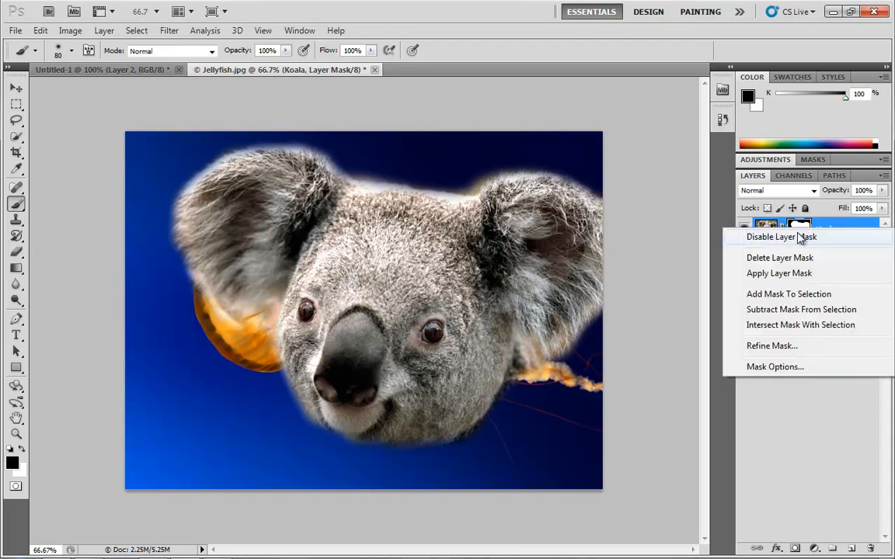
left_click(800, 238)
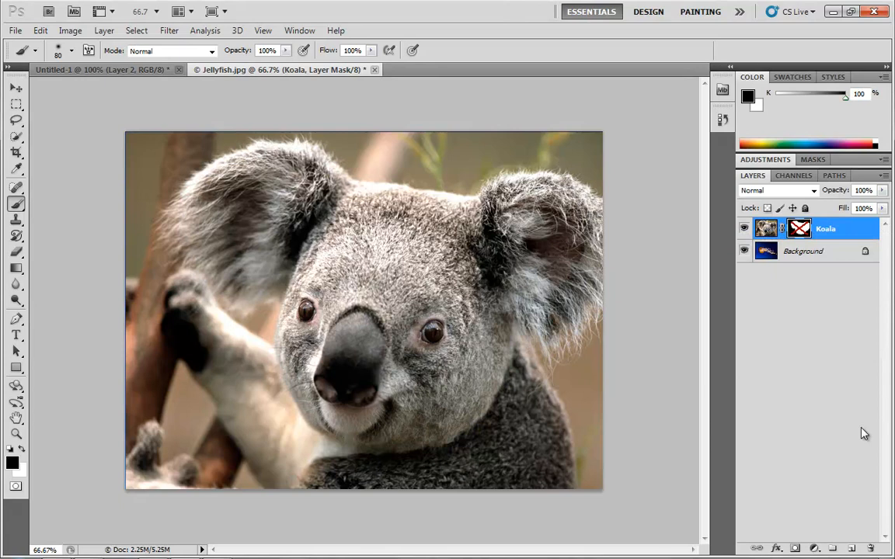
right_click(800, 231)
left_click(798, 237)
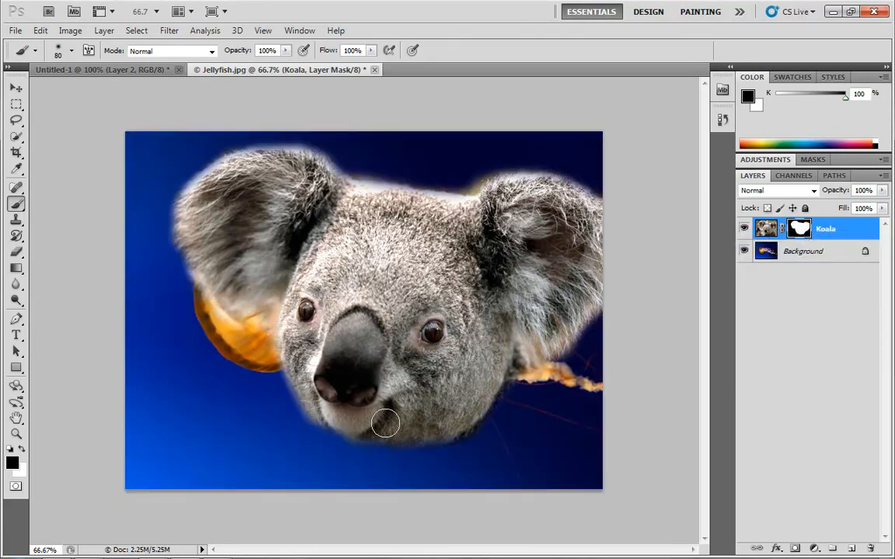
Try moving the Koala image and its linked mask together over the jellyfish background, and undo the move
key("v")
mouse_move(350, 336)
left_mouse_down()
mouse_move(365, 351)
mouse_move(548, 410)
mouse_move(492, 237)
mouse_move(281, 302)
mouse_move(240, 424)
mouse_move(455, 384)
mouse_move(449, 329)
left_mouse_up()
left_click_drag(410, 268, 346, 297)
left_click_drag(463, 261, 436, 282)
left_click_drag(388, 297, 417, 271)
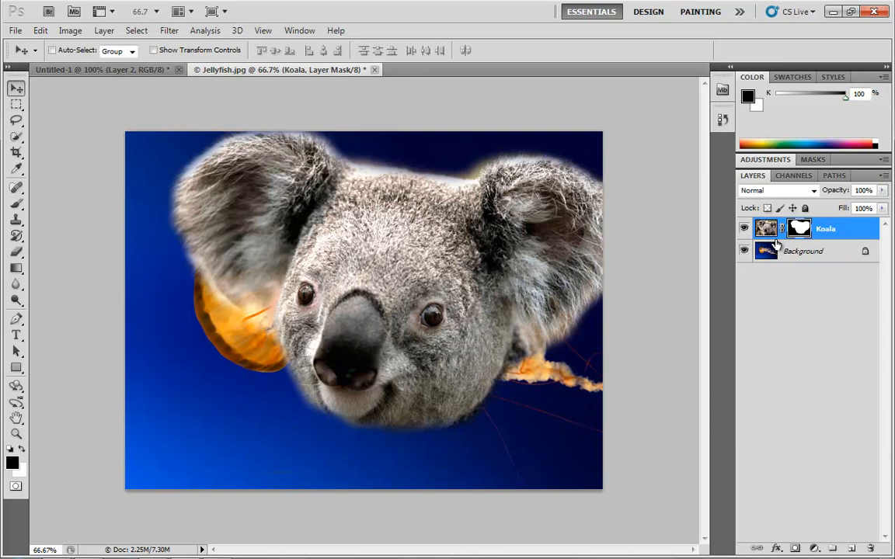
key("ctrl+z")
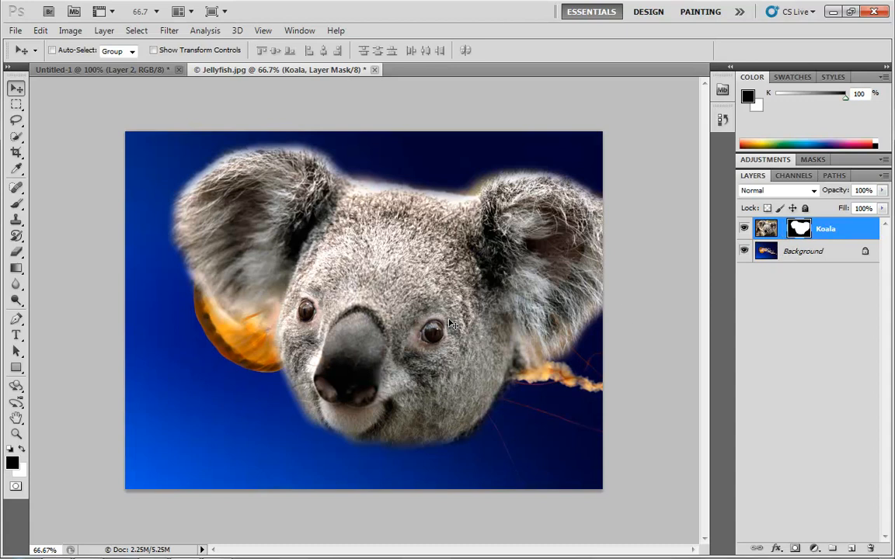
Try moving the unlinked mask independently of the Koala image, undo the move, and relink the mask to the layer
left_click_drag(406, 289, 365, 280)
key("ctrl+z")
left_click(766, 230)
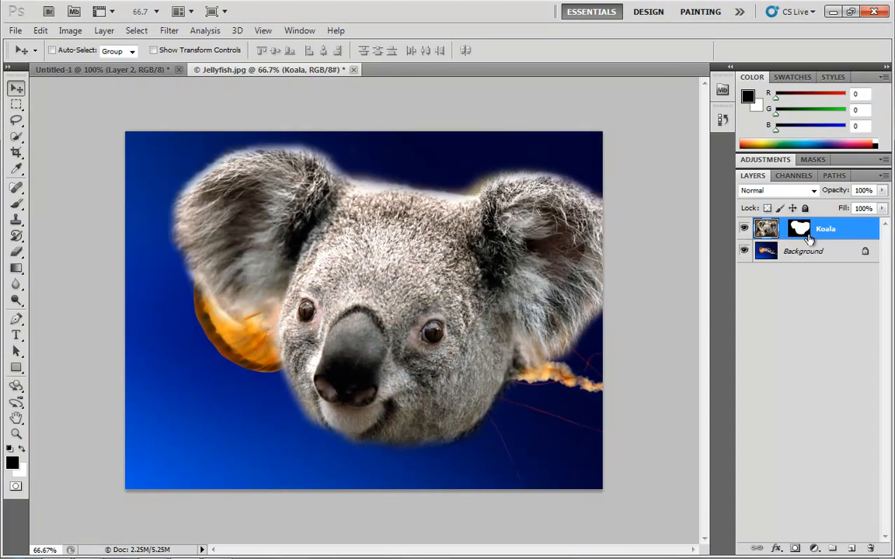
left_click(782, 228)
Display the Koala mask alone and paint two gray (#7c7c7c) ovals inside the white head shape with the 80 px brush
left_click(799, 235, "alt")
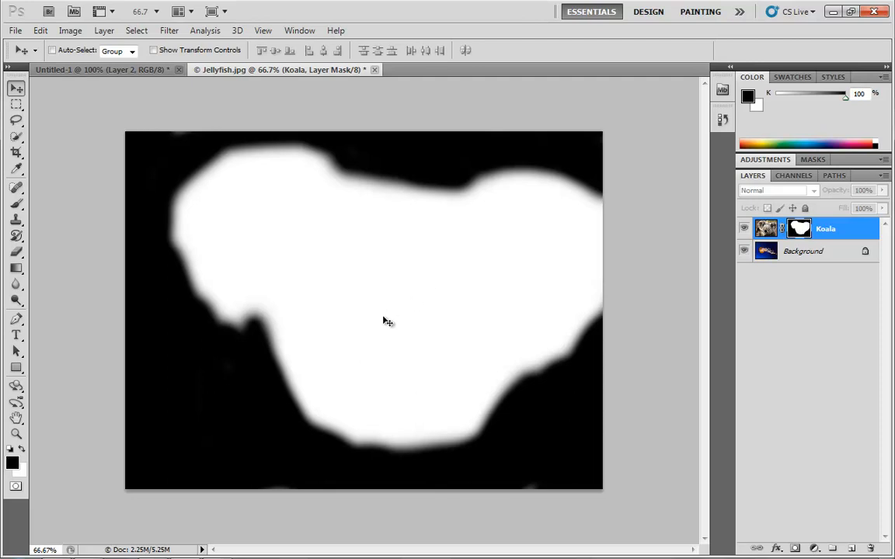
key("b")
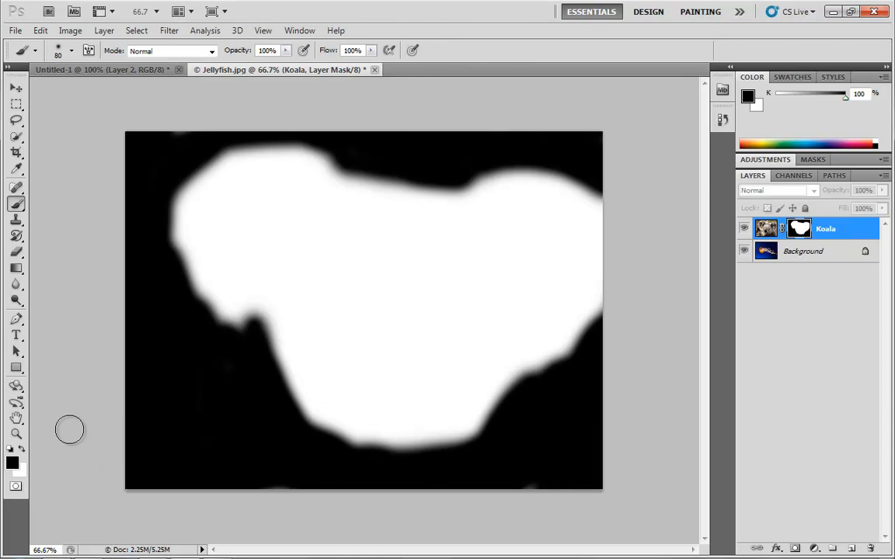
left_click(12, 463)
left_click(436, 276)
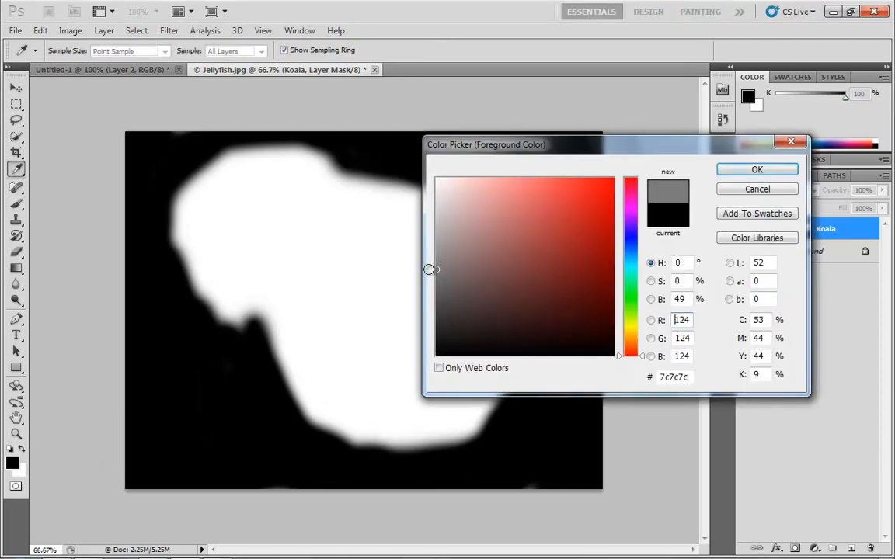
left_click(721, 172)
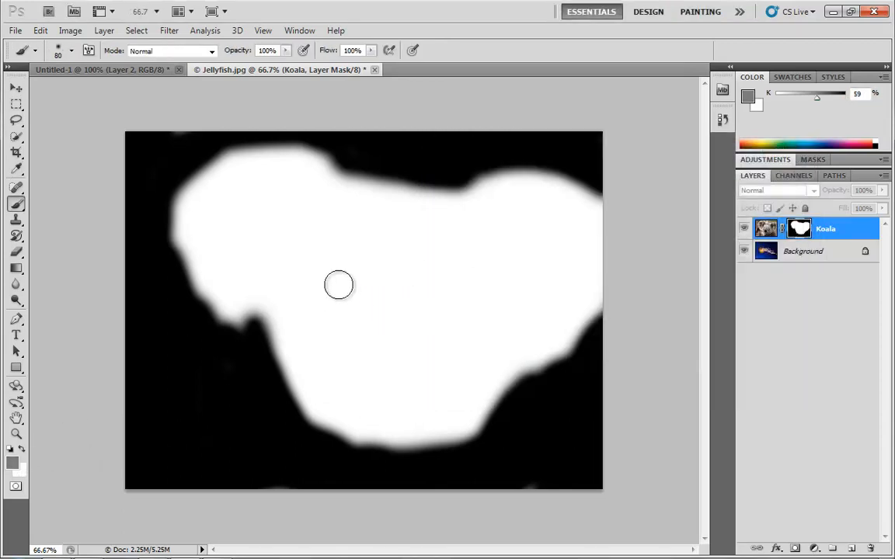
left_click_drag(338, 284, 354, 314)
mouse_move(447, 298)
left_mouse_down()
mouse_move(431, 317)
mouse_move(445, 338)
mouse_move(421, 305)
left_mouse_up()
left_click_drag(310, 268, 346, 300)
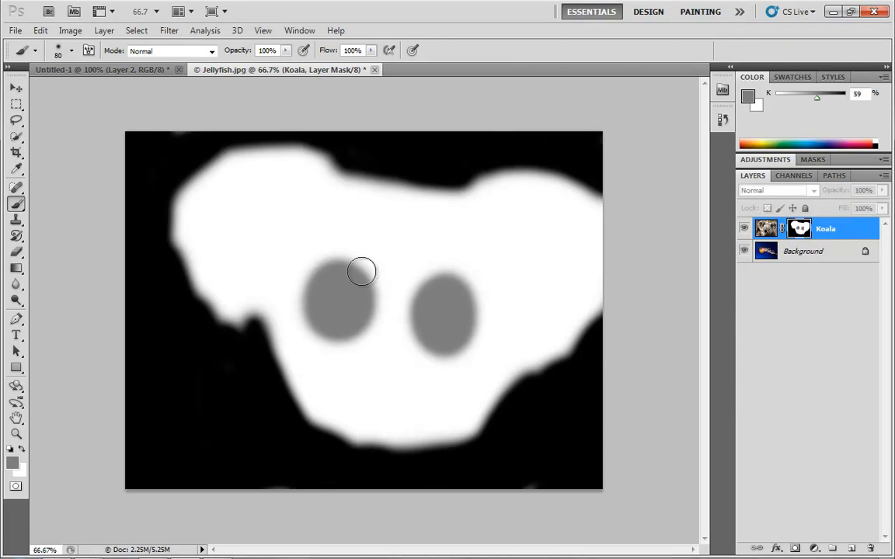
Return to the image view, extend the gray mask area across the koala's eyes, and check the mask alone
left_click(805, 230, "alt")
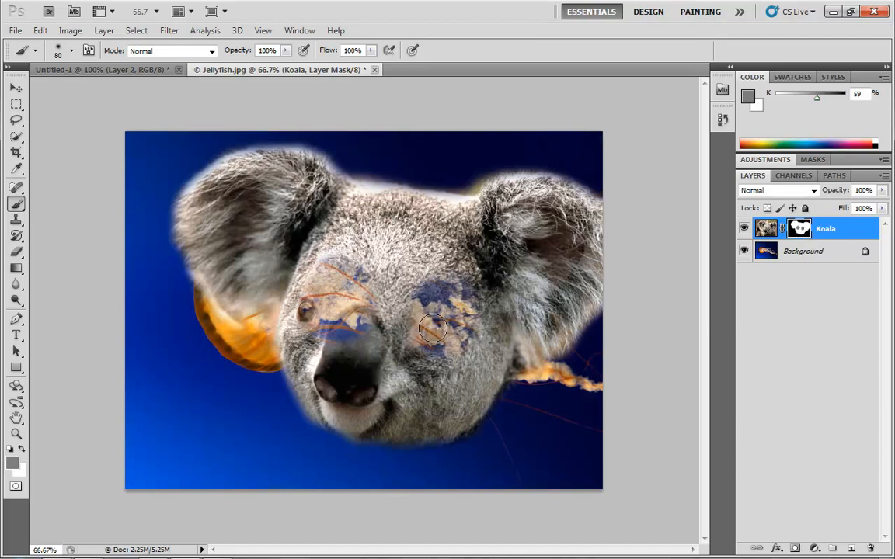
mouse_move(413, 290)
left_mouse_down()
mouse_move(380, 348)
mouse_move(352, 275)
mouse_move(379, 327)
mouse_move(342, 292)
mouse_move(335, 316)
mouse_move(302, 301)
mouse_move(357, 329)
mouse_move(387, 296)
mouse_move(392, 355)
mouse_move(423, 352)
mouse_move(443, 319)
mouse_move(449, 362)
left_mouse_up()
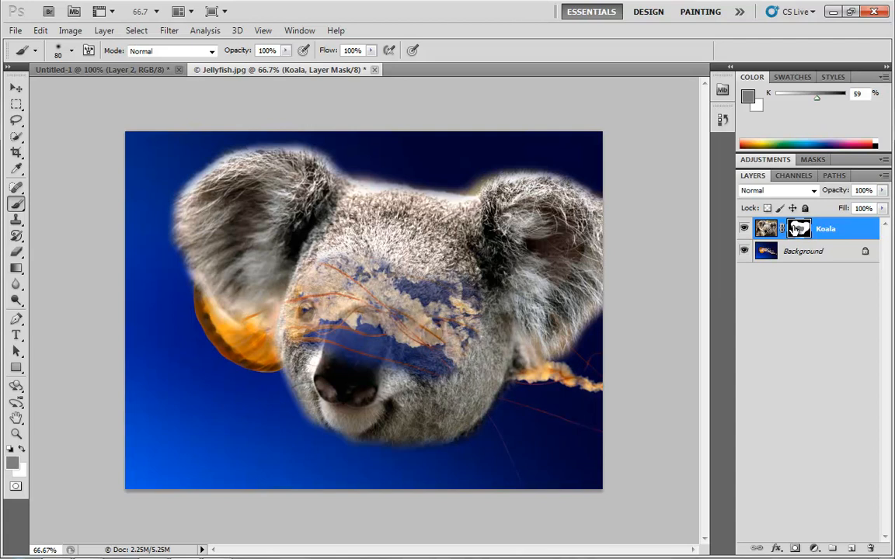
left_click(796, 230, "alt")
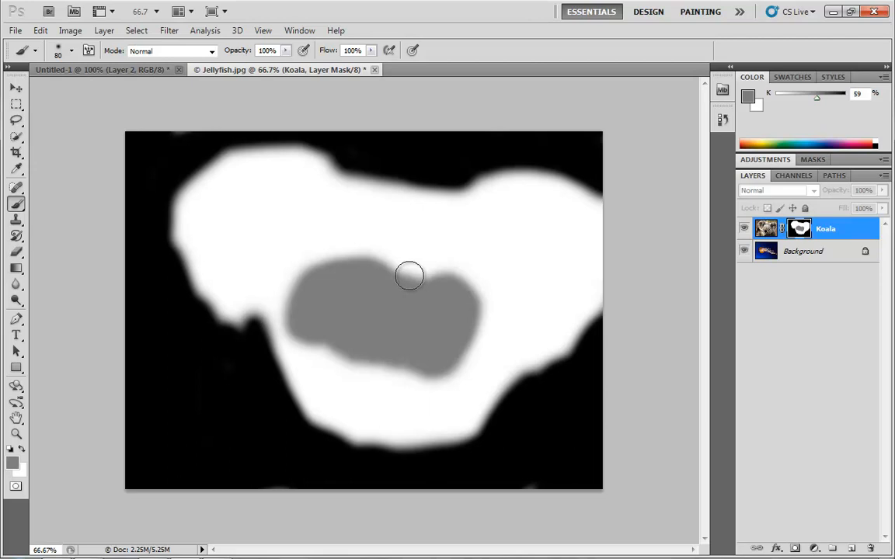
left_click(803, 230, "alt")
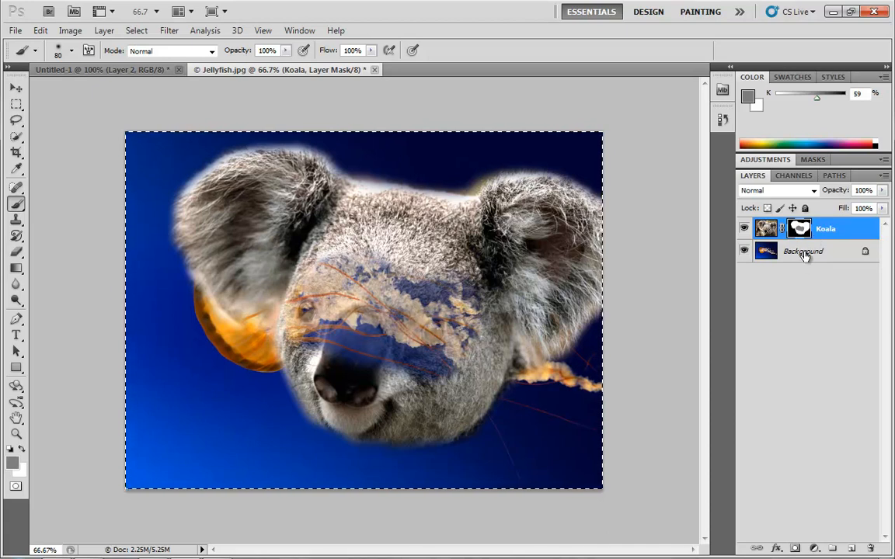
Clear the fully selected Koala mask to white and reset the colors to the default white and black
key("Delete")
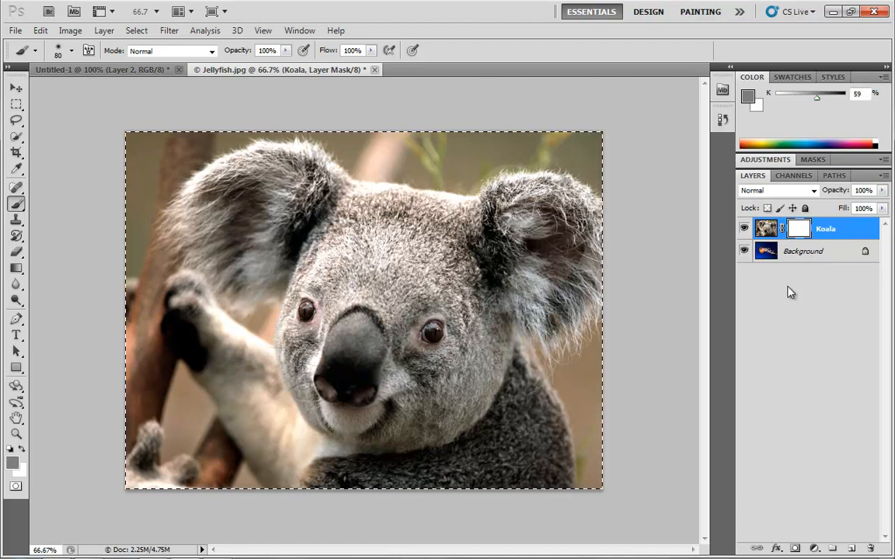
left_click(11, 449)
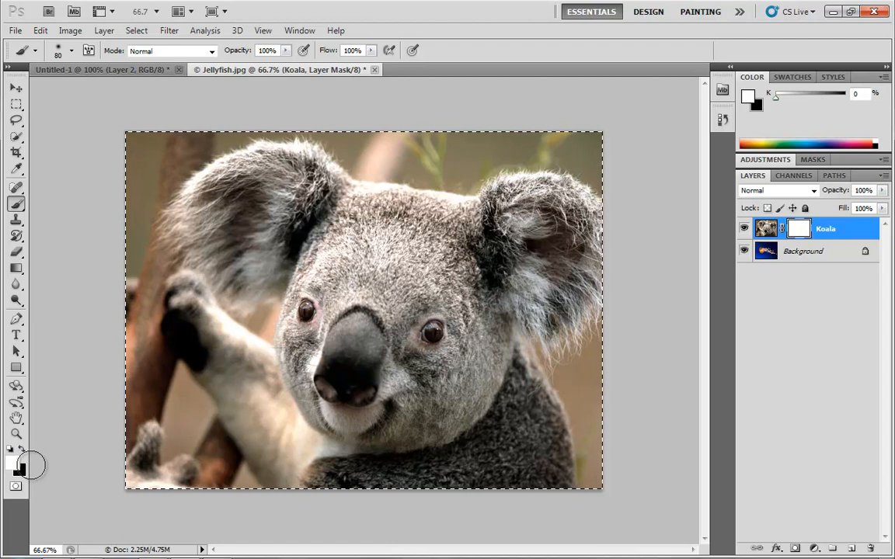
key("x")
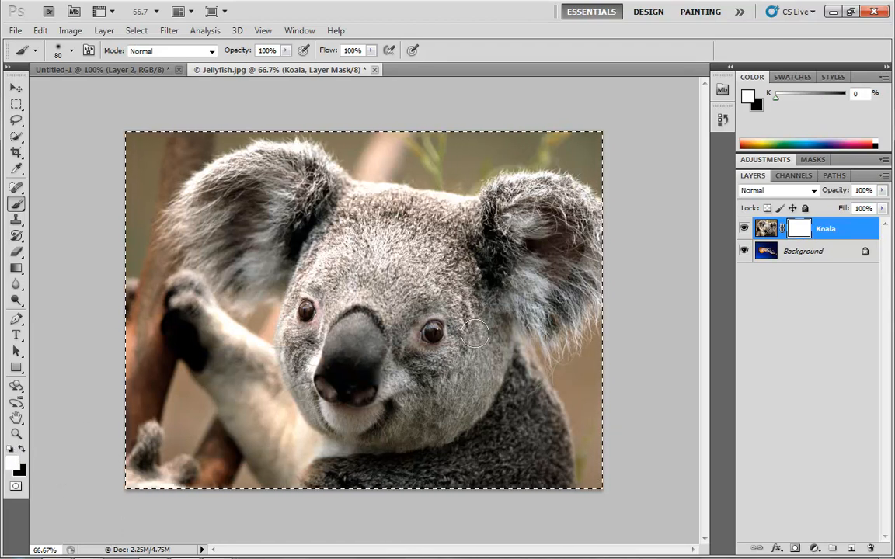
Invert the Koala mask to black, fill it with white again, and deselect
key("ctrl+i")
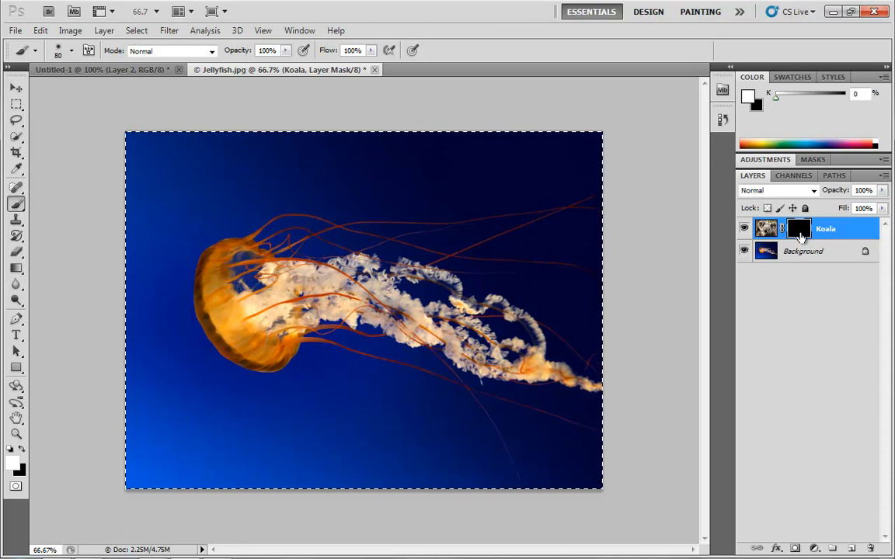
key("alt+BackSpace")
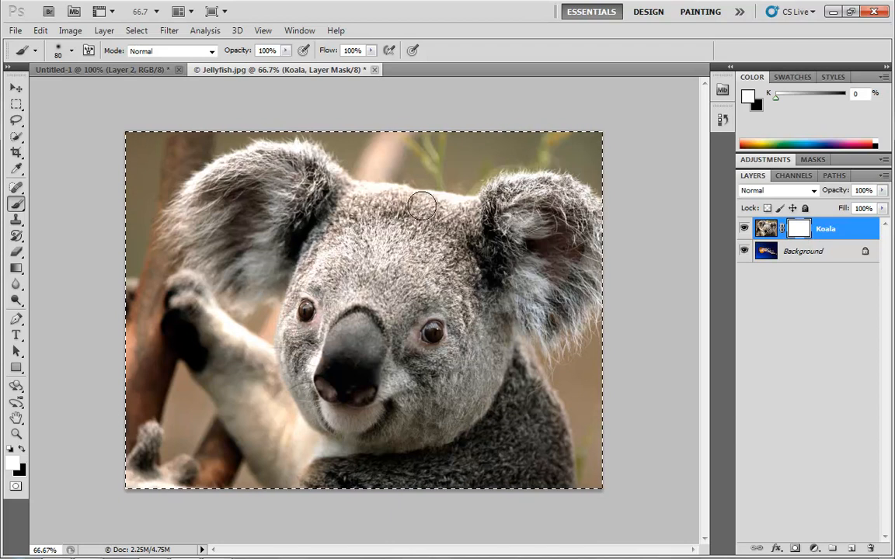
key("ctrl+d")
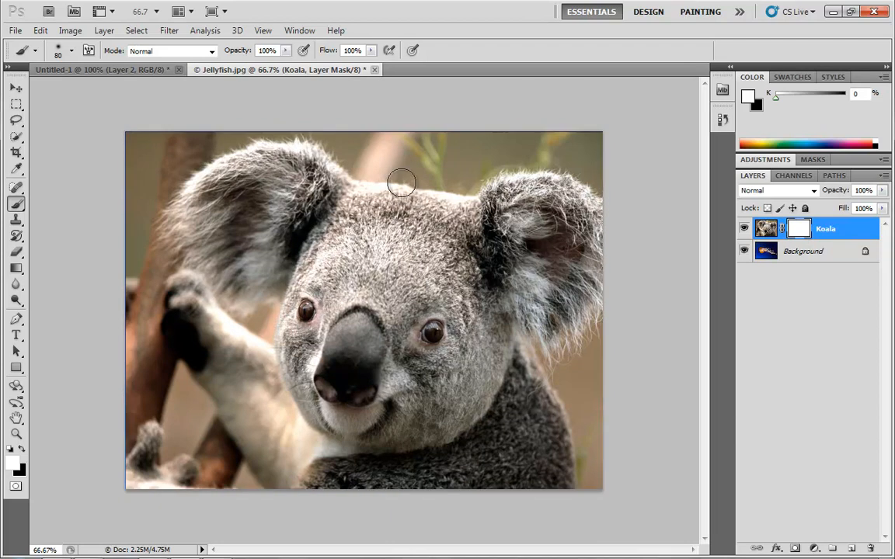
Alternate the editing target between the Koala image and its mask to compare their foreground colors, ending on the image
left_click(764, 230)
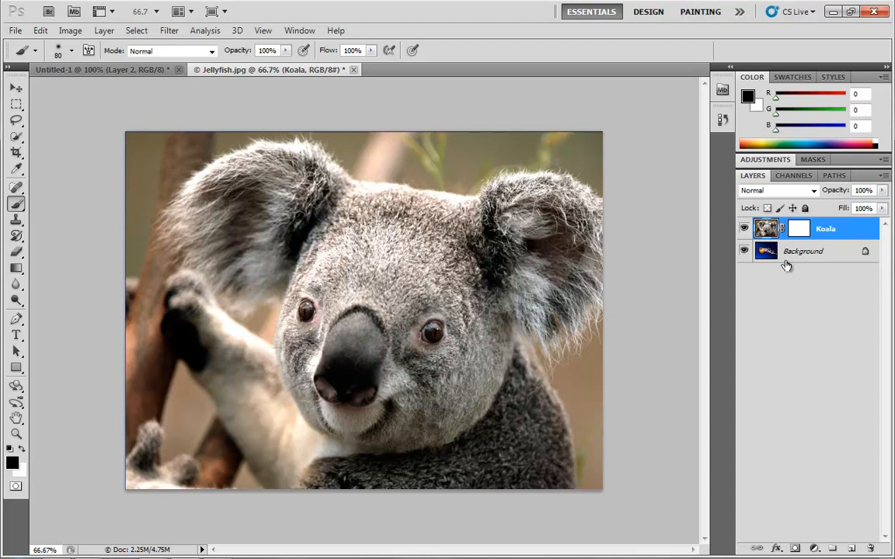
left_click(801, 229)
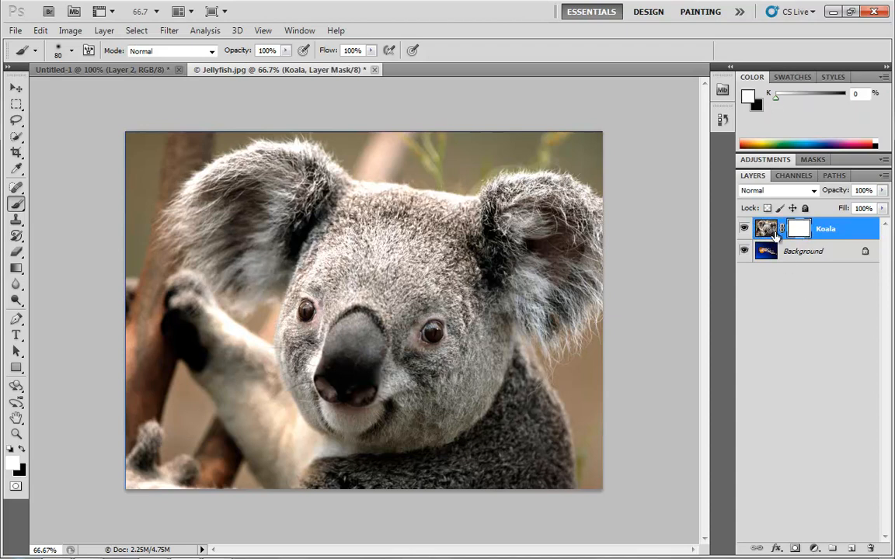
left_click(765, 231)
left_click(802, 232)
left_click(767, 231)
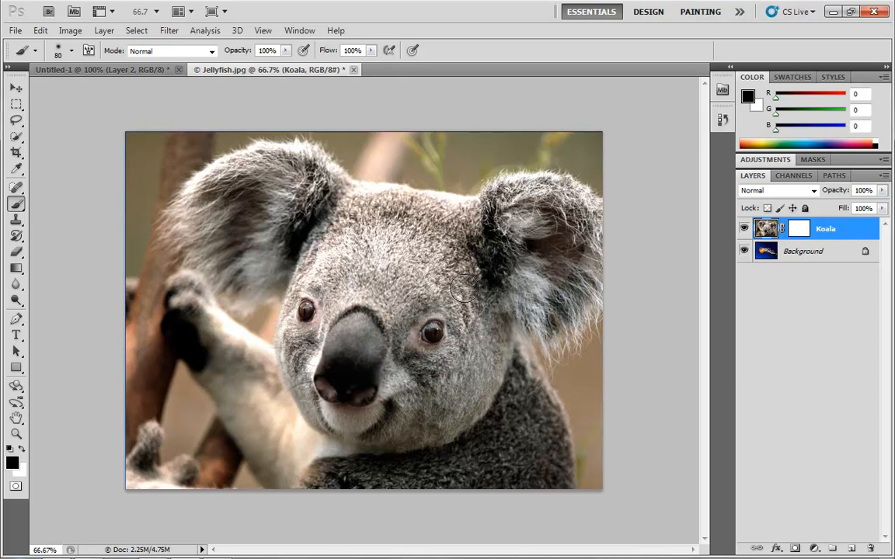
Try painting a black stroke over the koala's forehead and nose on the image itself, undo it, and reselect the Koala image
mouse_move(348, 242)
left_mouse_down()
mouse_move(370, 259)
mouse_move(354, 303)
mouse_move(363, 330)
mouse_move(334, 249)
mouse_move(311, 350)
mouse_move(319, 369)
left_mouse_up()
left_click(800, 230)
key("x")
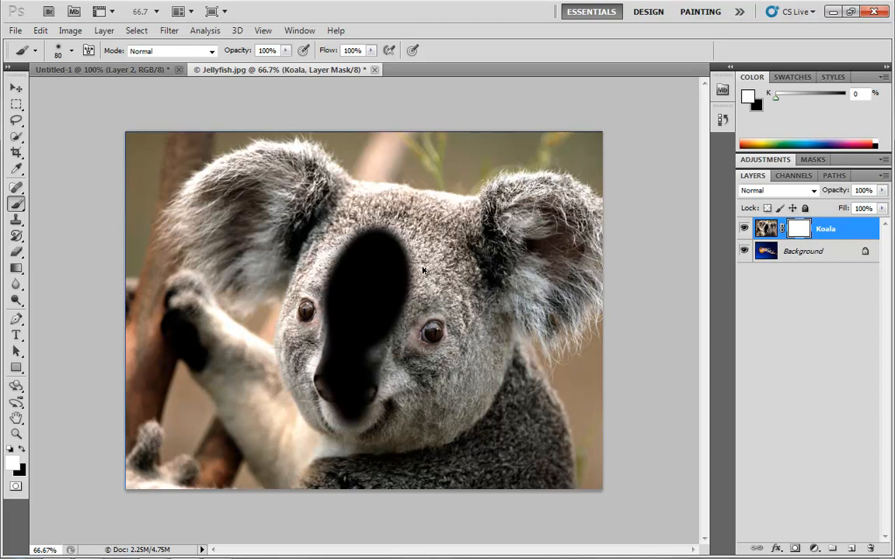
key("ctrl+z")
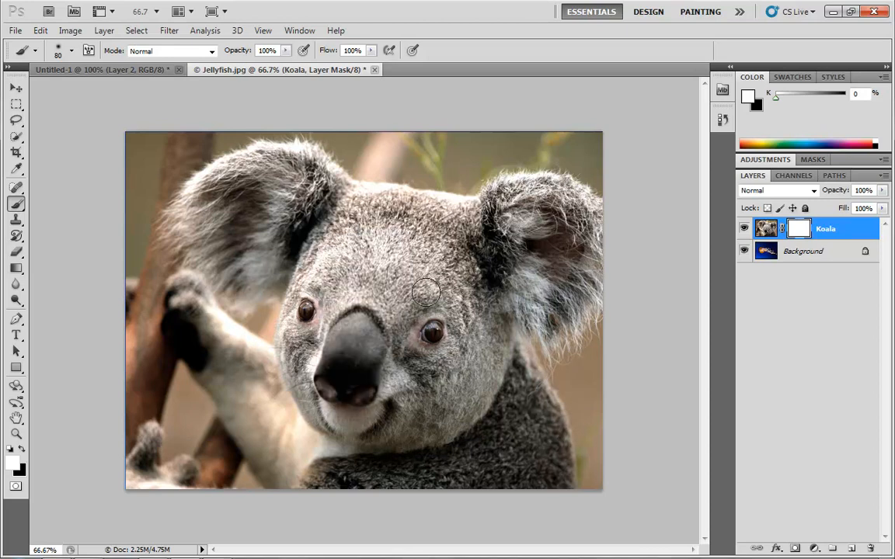
left_click(768, 231)
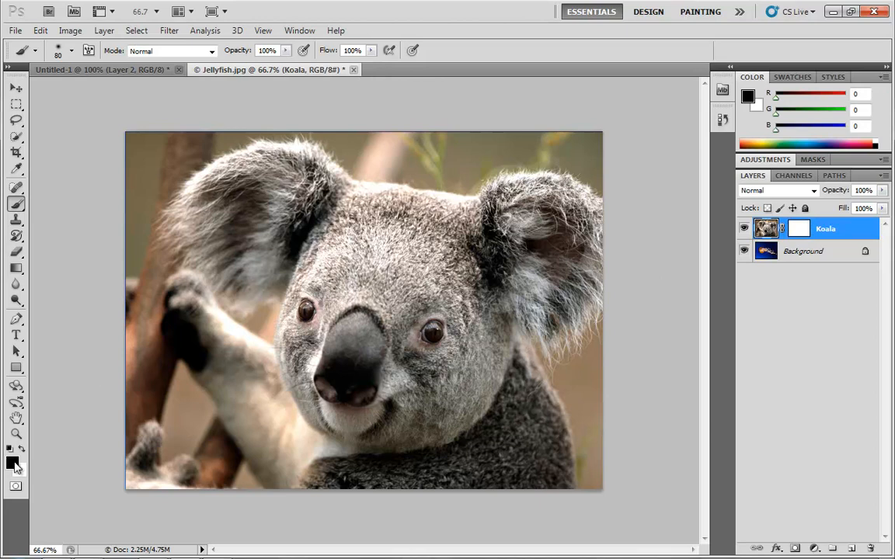
Set the foreground color to red (RGB 251, 2, 2) and paint over the koala's forehead and eye on the image itself
left_click(12, 464)
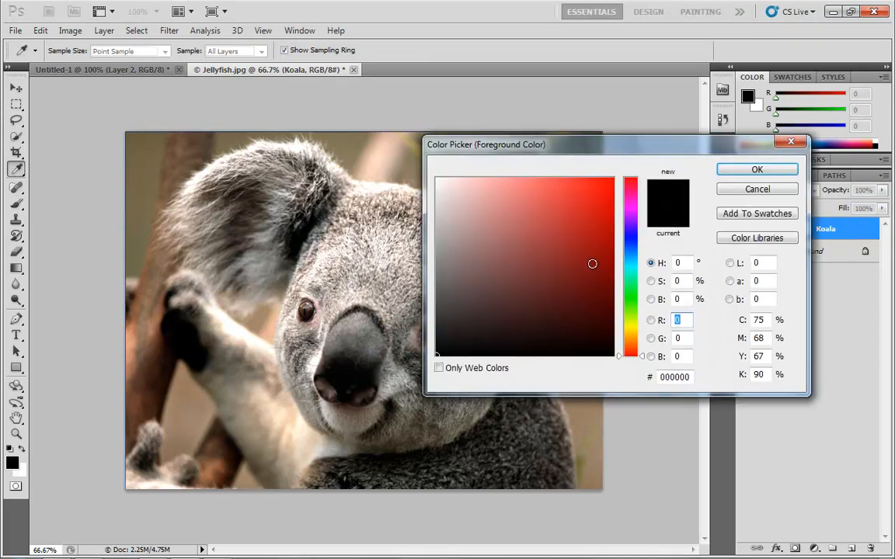
left_click_drag(573, 234, 637, 150)
left_click(757, 170)
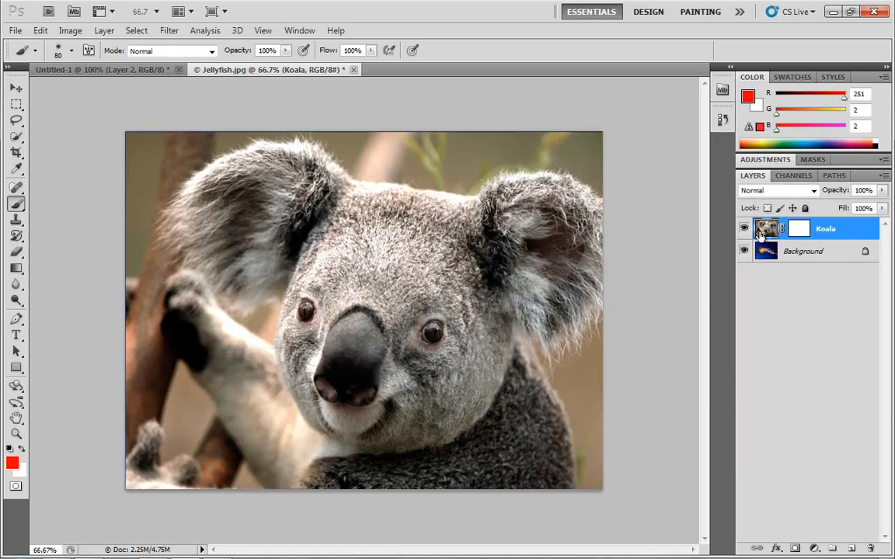
mouse_move(354, 206)
left_mouse_down()
mouse_move(283, 284)
mouse_move(395, 250)
mouse_move(403, 354)
left_mouse_up()
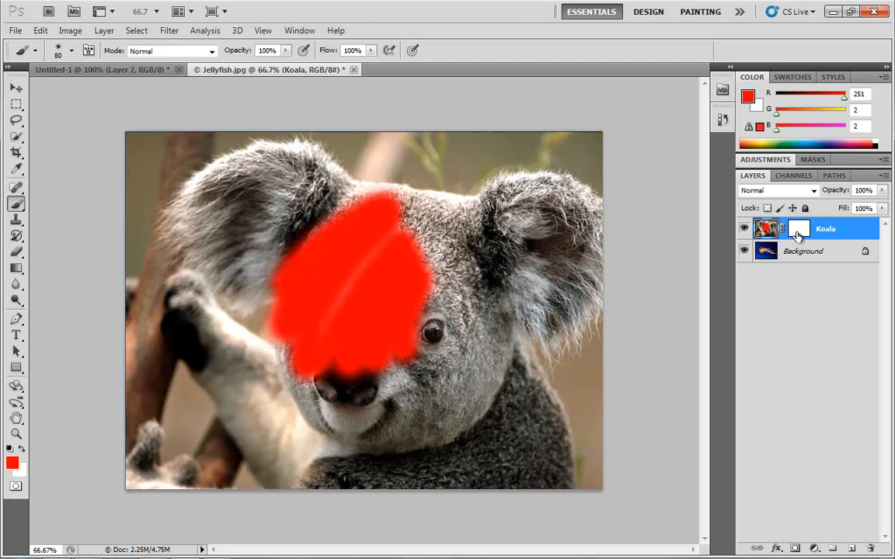
Try painting the Koala mask across the face with red #c30707 as the chosen foreground, and undo both this and the red image stroke
left_click(800, 233)
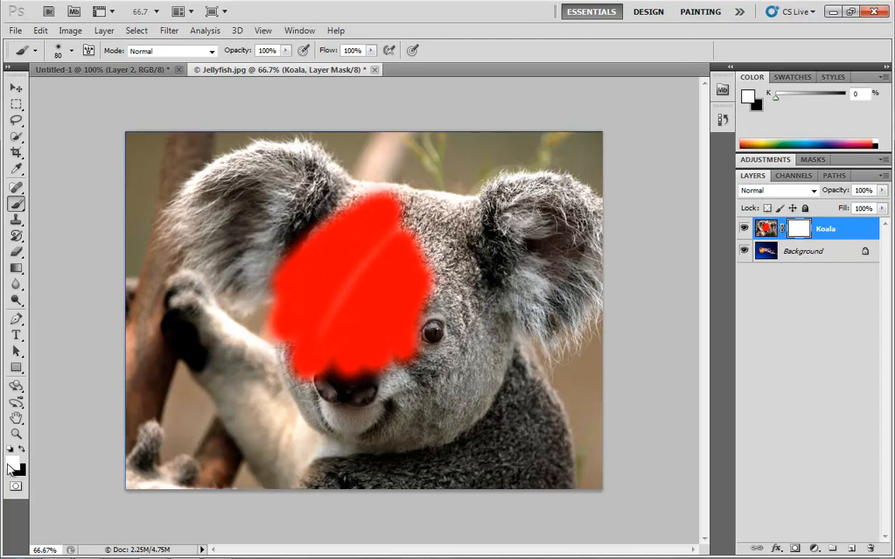
left_click(13, 465)
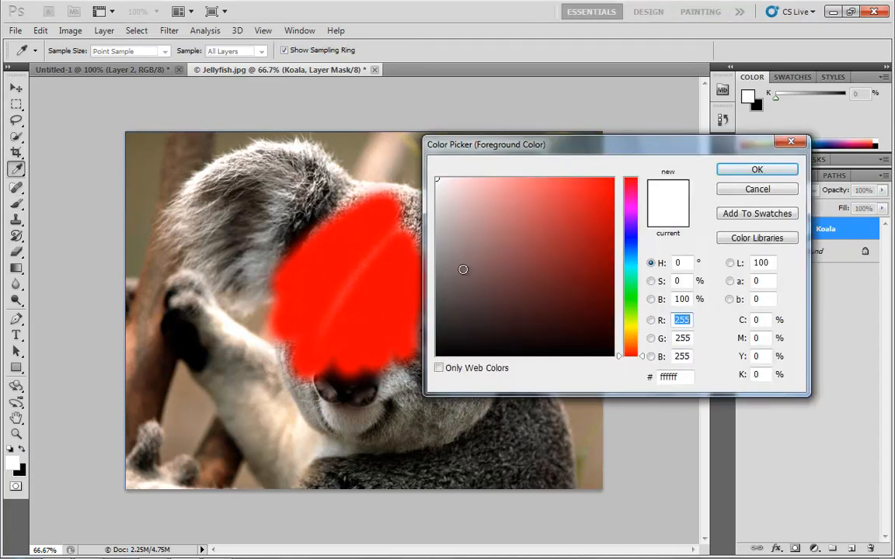
left_click_drag(536, 268, 607, 220)
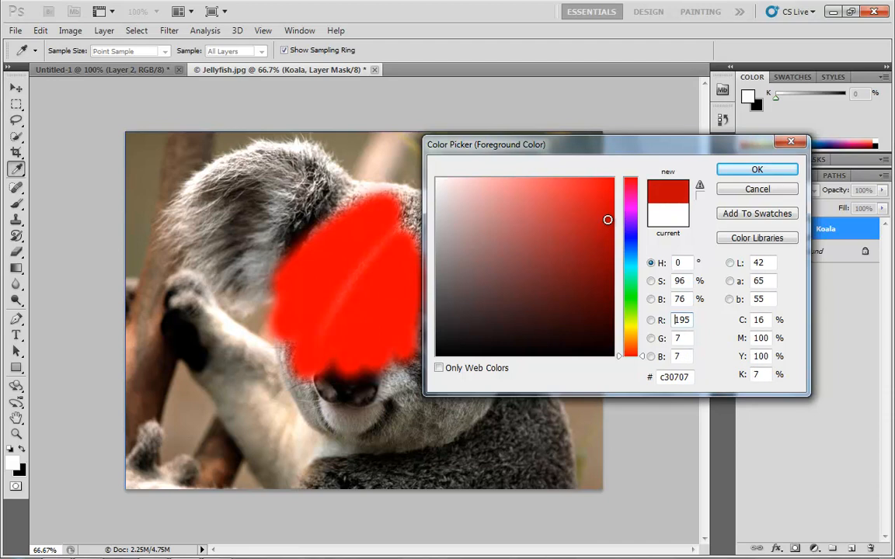
left_click(730, 169)
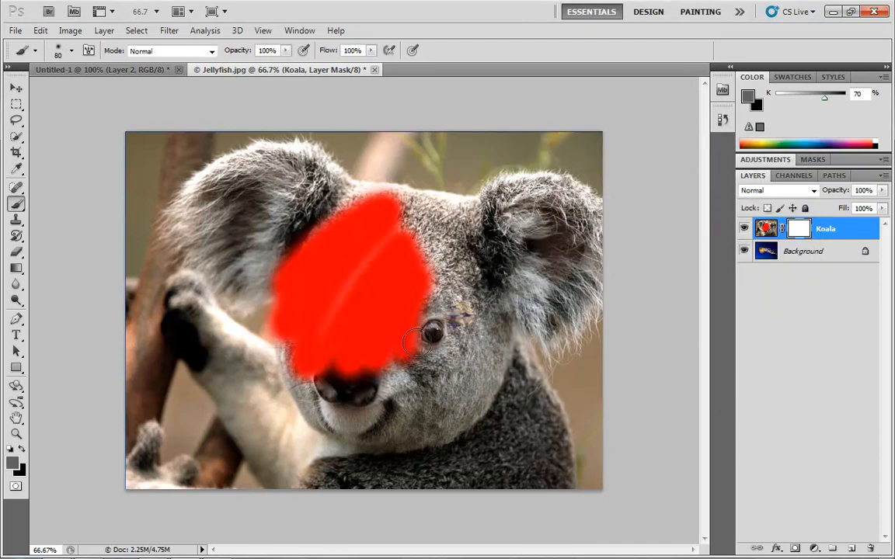
mouse_move(415, 342)
left_mouse_down()
mouse_move(386, 317)
mouse_move(385, 286)
mouse_move(301, 351)
mouse_move(299, 220)
mouse_move(261, 226)
mouse_move(249, 276)
left_mouse_up()
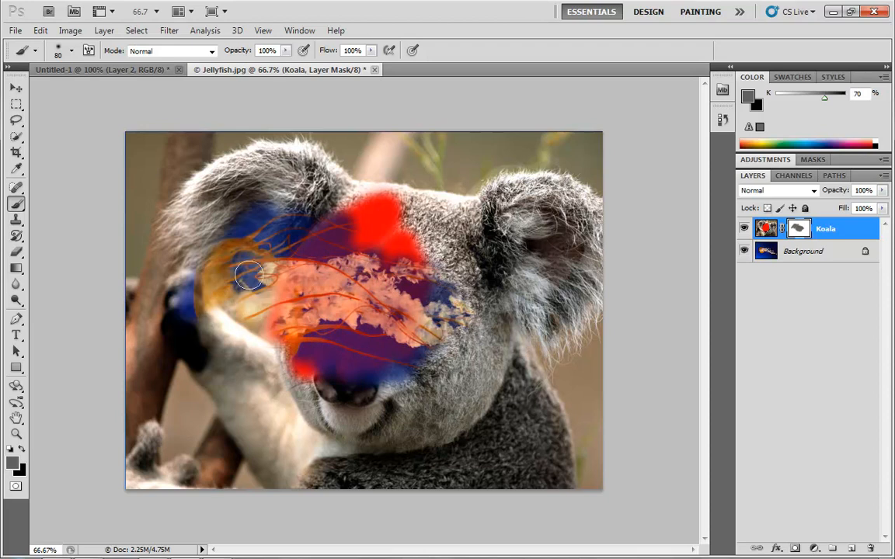
key("ctrl+z")
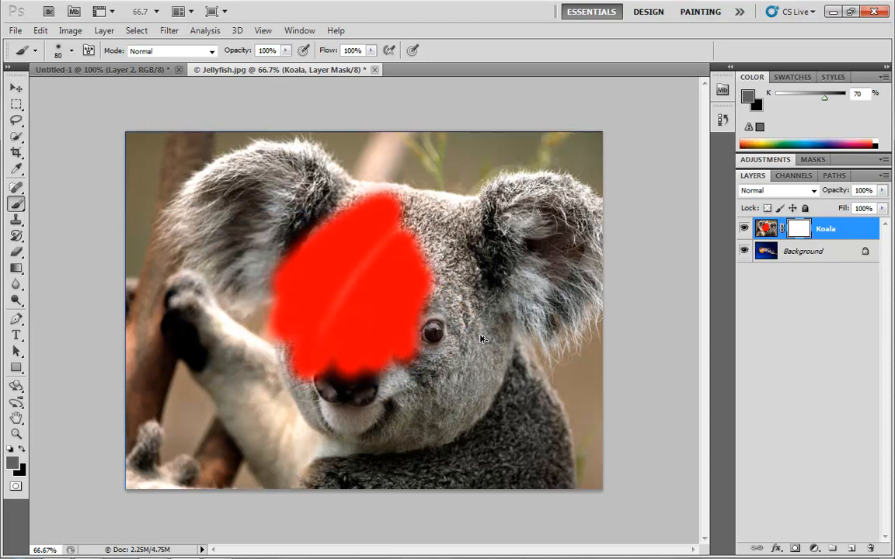
key("ctrl+alt+z")
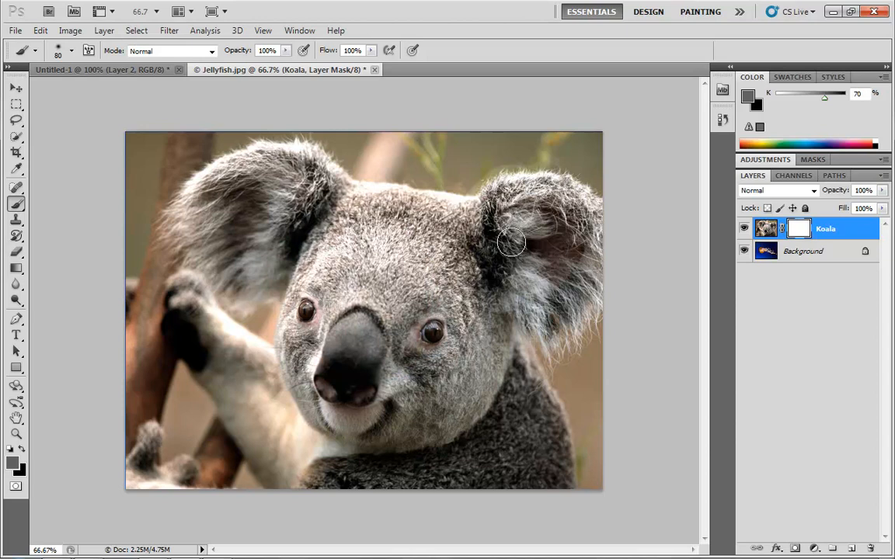
left_click(766, 228)
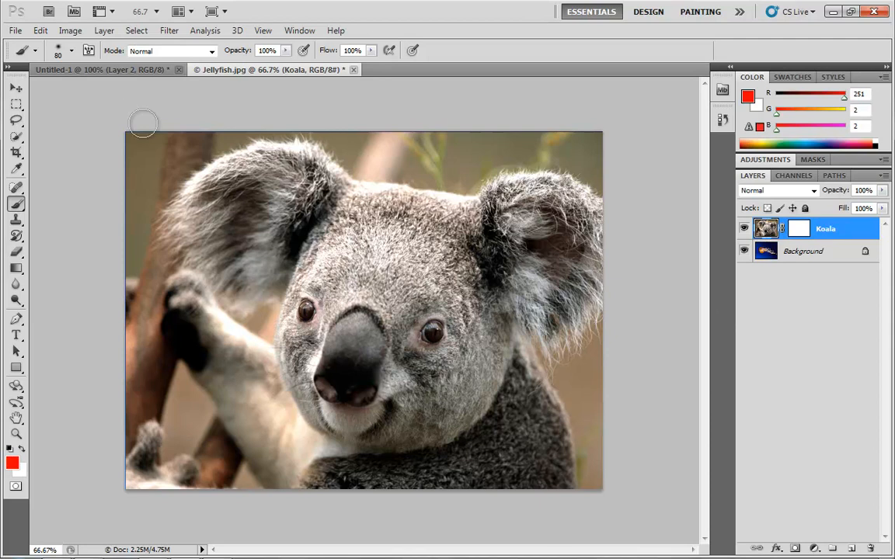
left_click(138, 31)
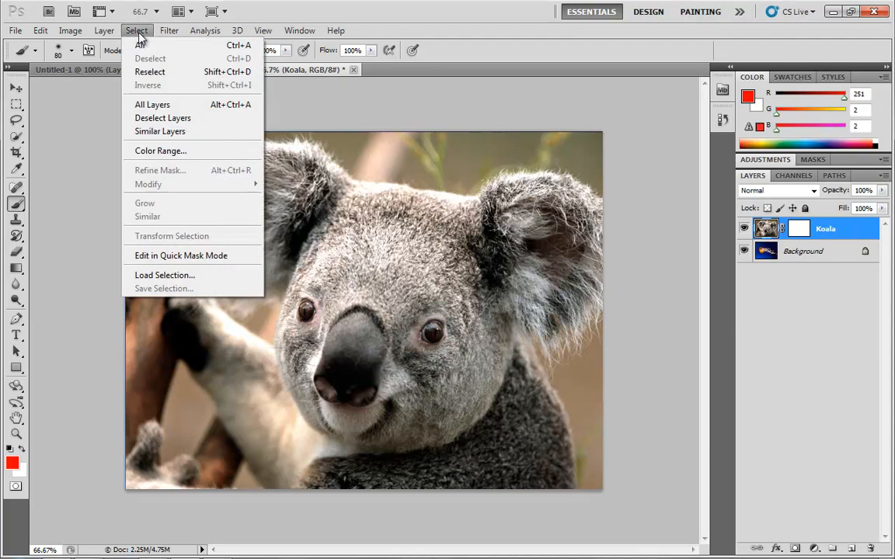
left_click(140, 150)
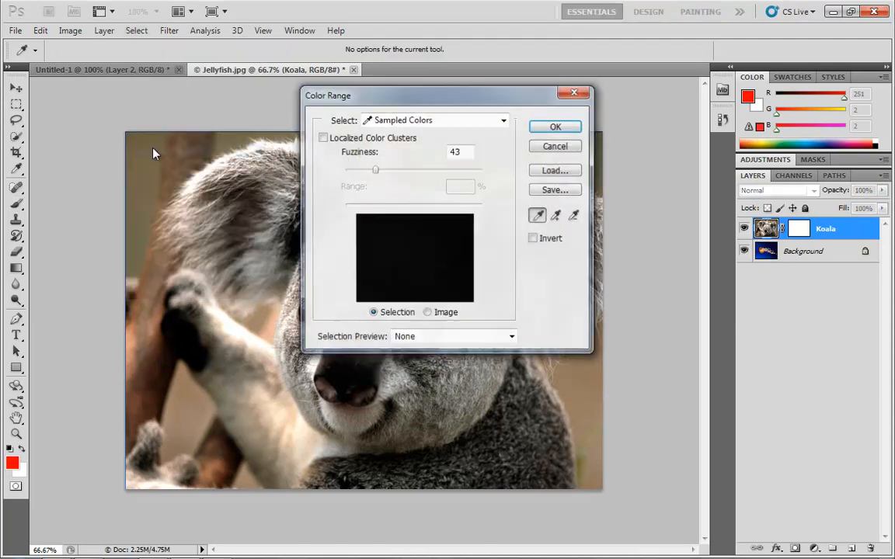
left_click_drag(445, 98, 626, 186)
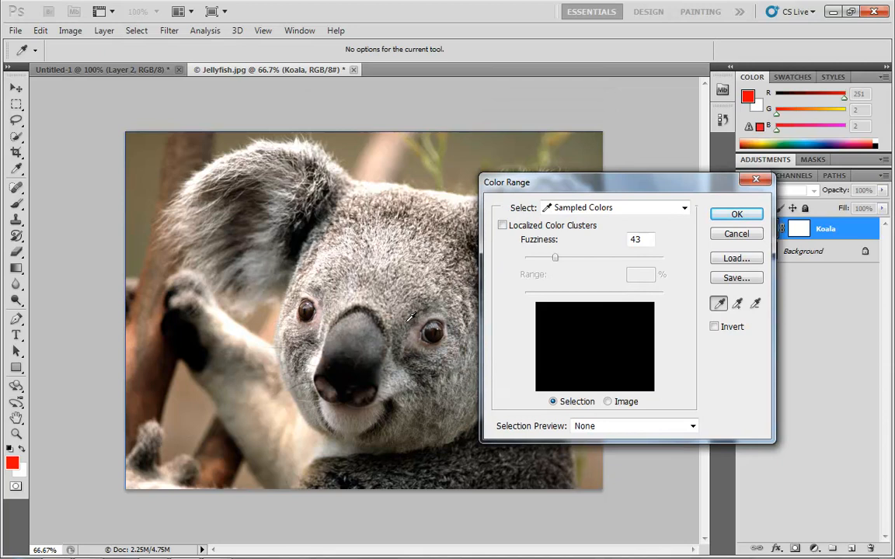
left_click_drag(572, 195, 599, 236)
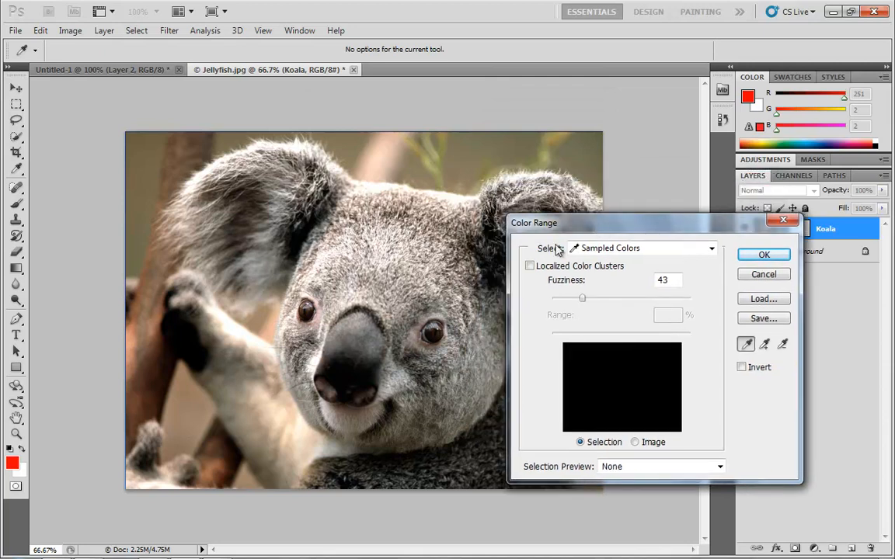
left_click(361, 334)
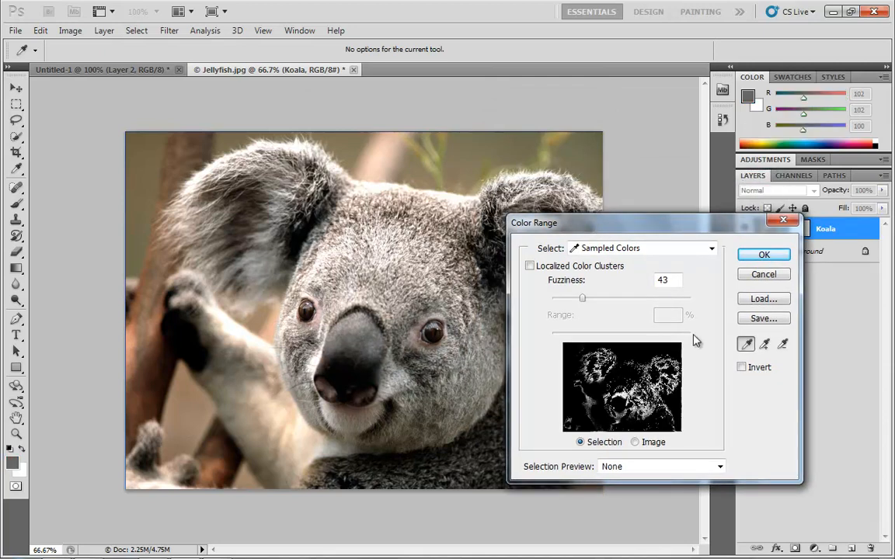
mouse_move(583, 302)
left_mouse_down()
mouse_move(630, 304)
mouse_move(589, 303)
left_mouse_up()
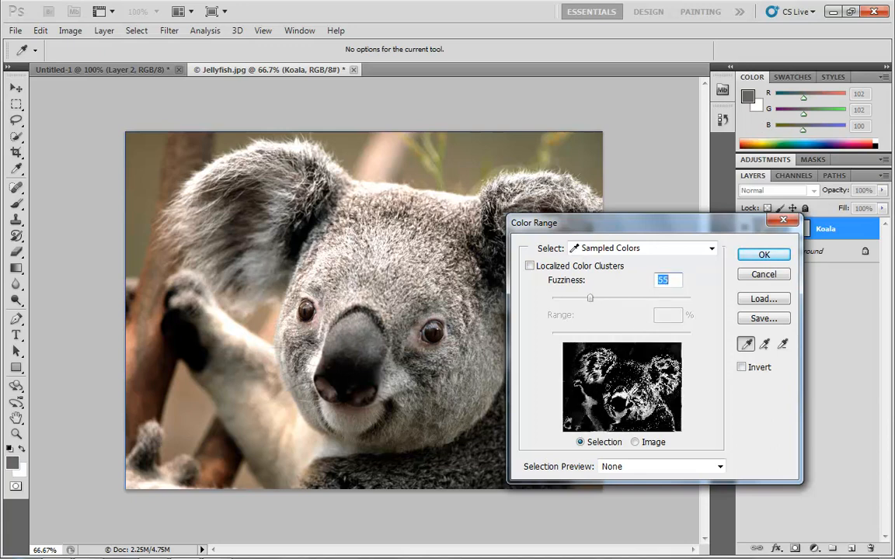
left_click(768, 276)
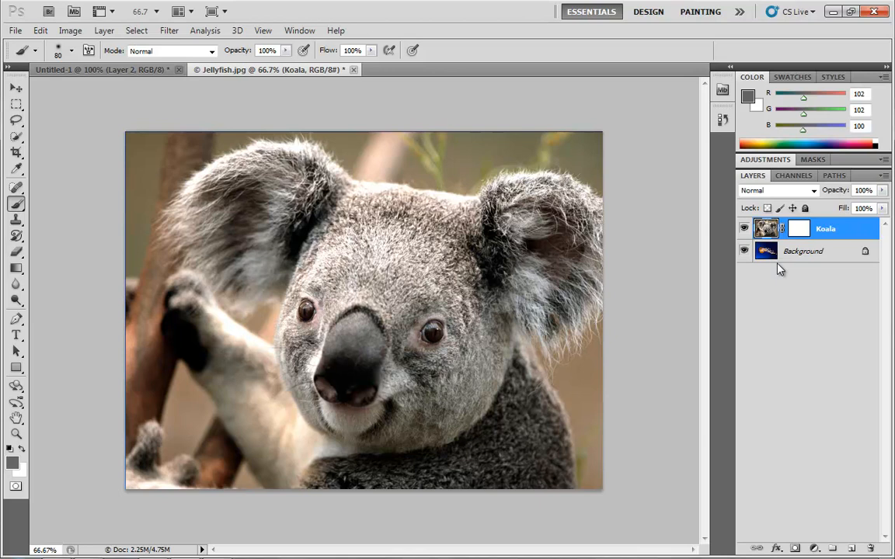
Delete the layer mask from the Koala layer
right_click(798, 228)
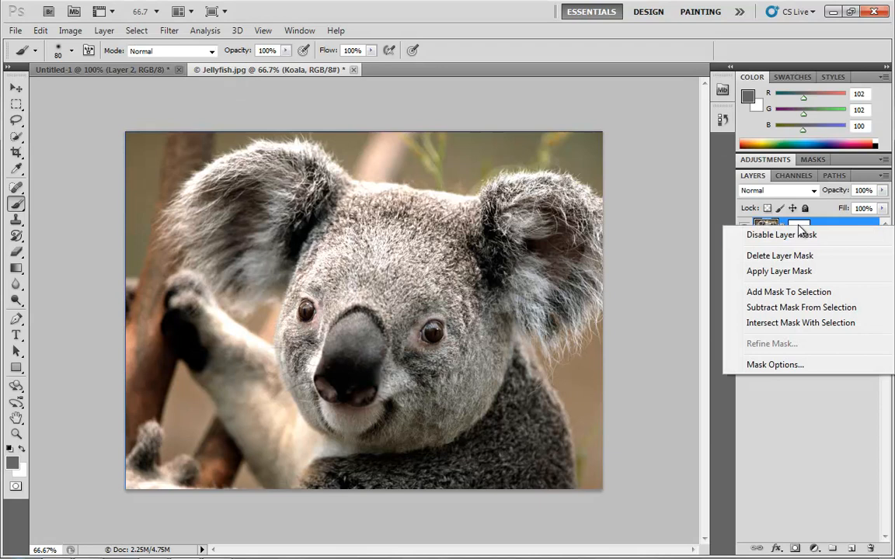
left_click(791, 258)
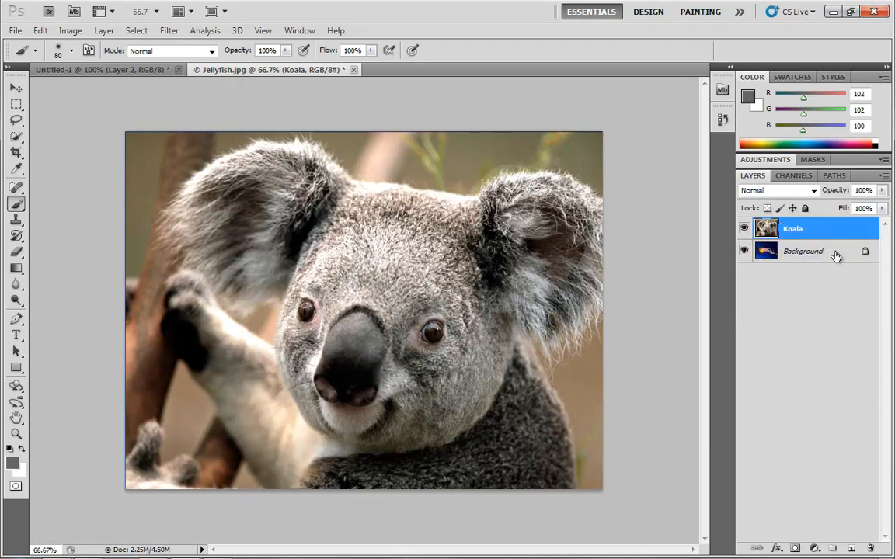
Convert the jellyfish Background into a regular layer named Layer 0 and move it above the Koala layer
double_click(835, 255)
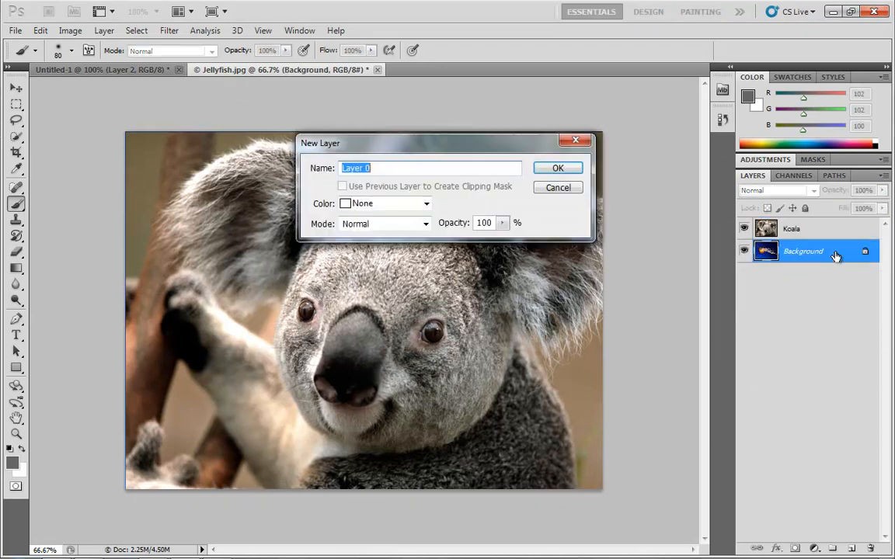
left_click(558, 169)
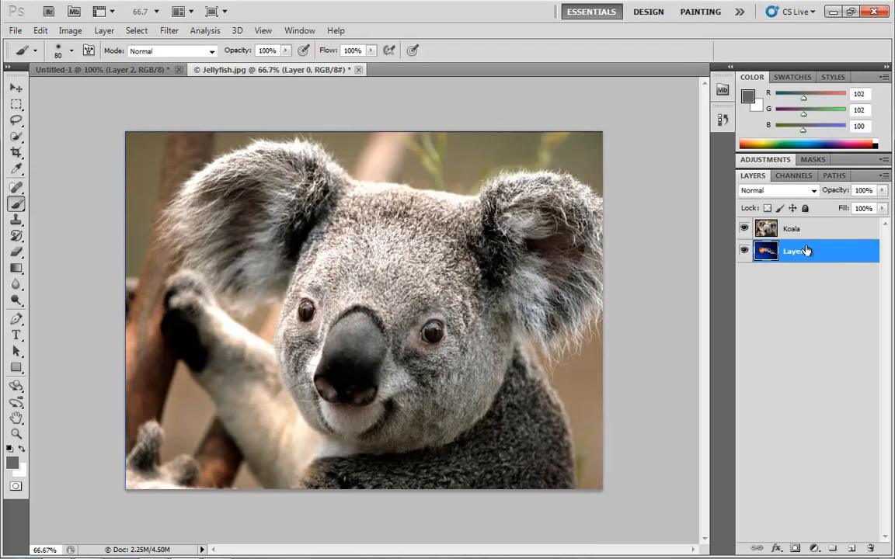
left_click_drag(806, 251, 804, 230)
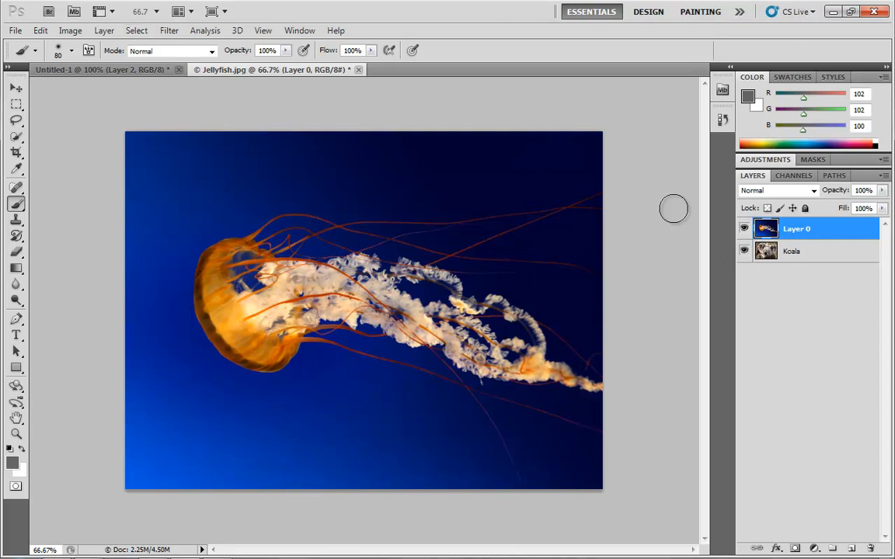
Select the blue water around the jellyfish with Color Range, sampling the brighter blue at the lower left and using Fuzziness 182
left_click(137, 31)
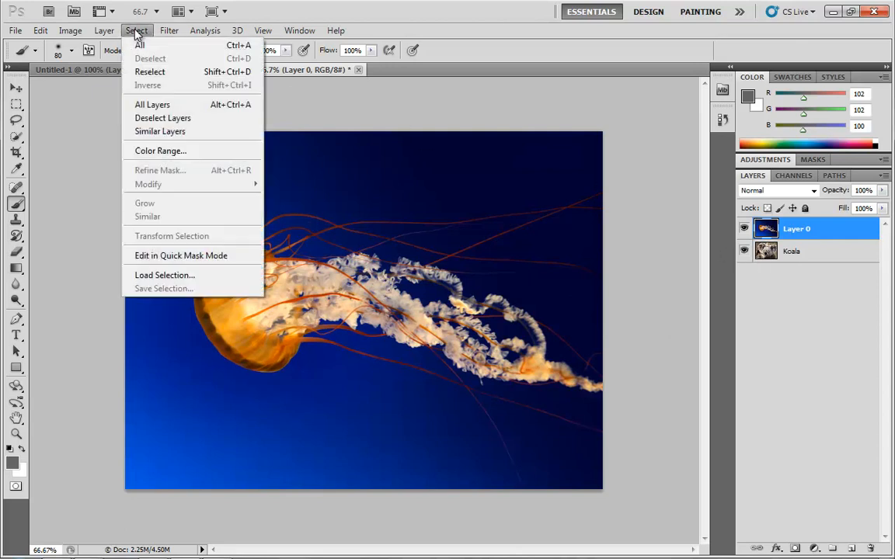
left_click(161, 151)
left_click(360, 165)
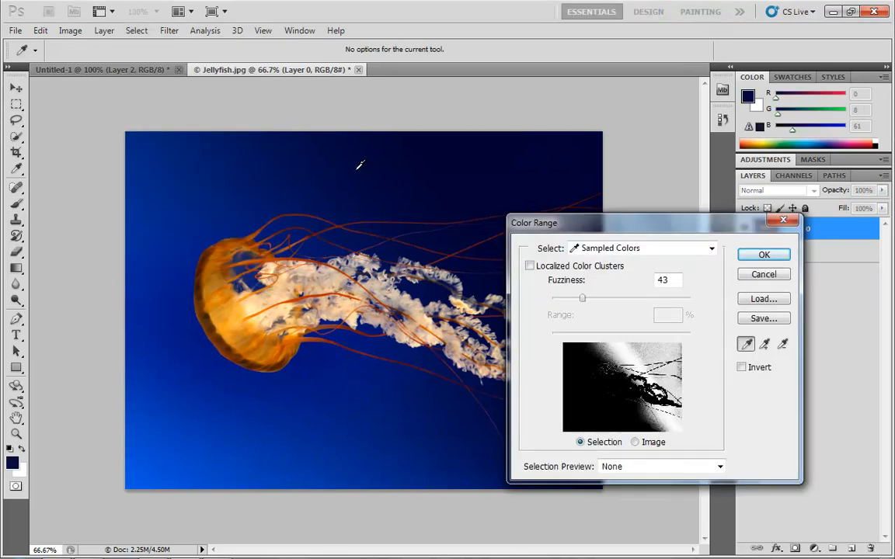
left_click(184, 429)
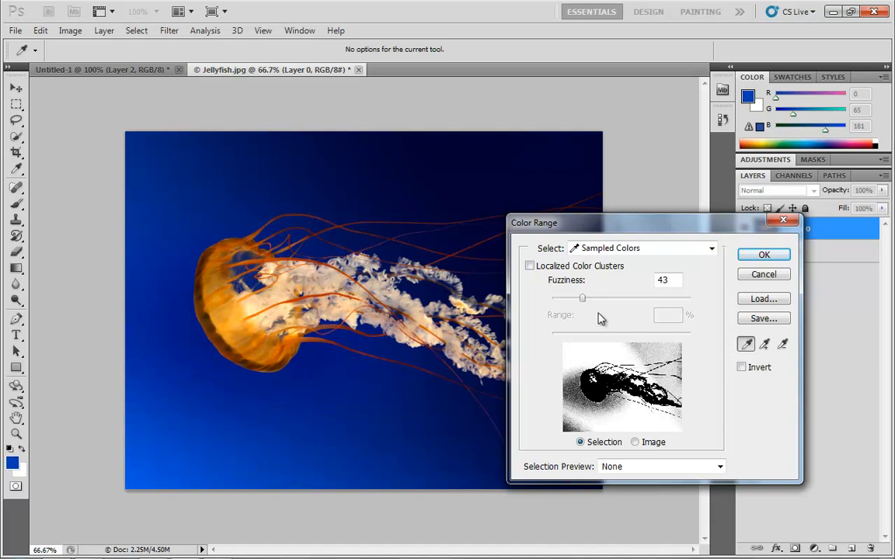
left_click_drag(585, 300, 694, 300)
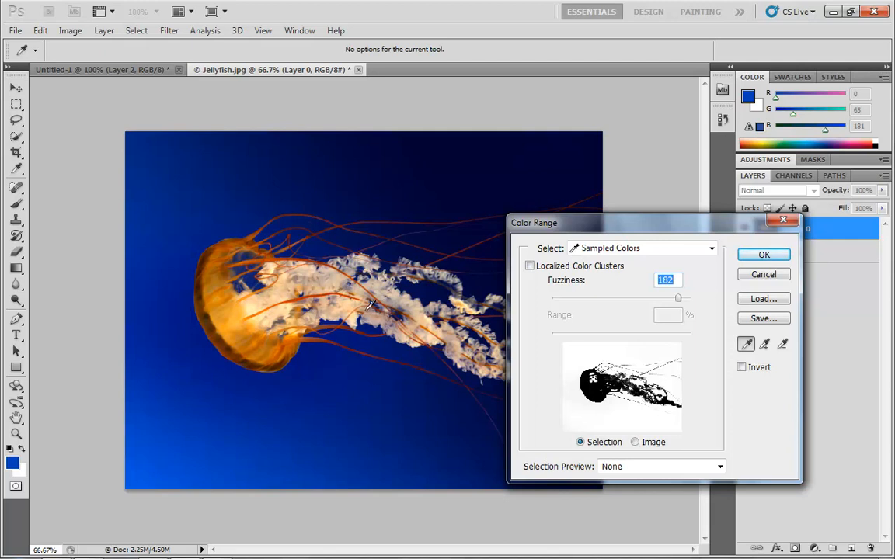
left_click(760, 256)
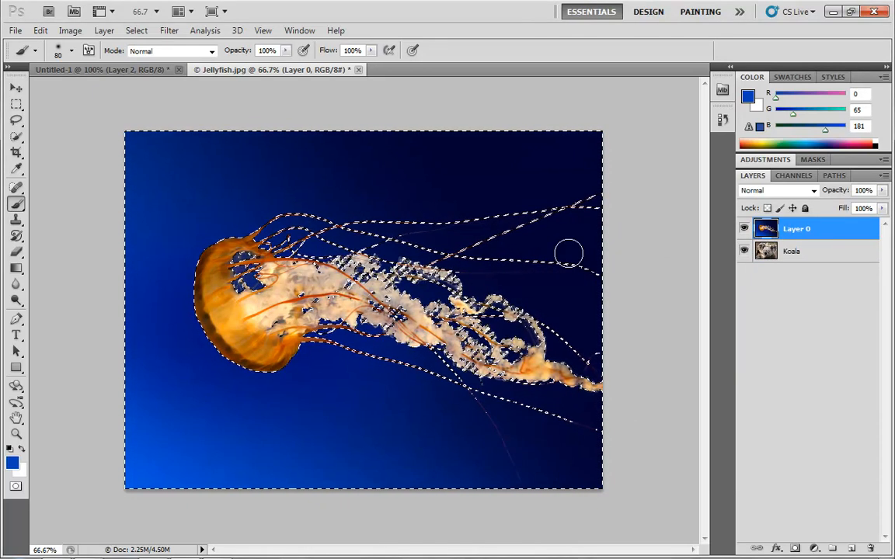
Add a layer mask to the jellyfish layer from the active blue water selection
left_click(100, 32)
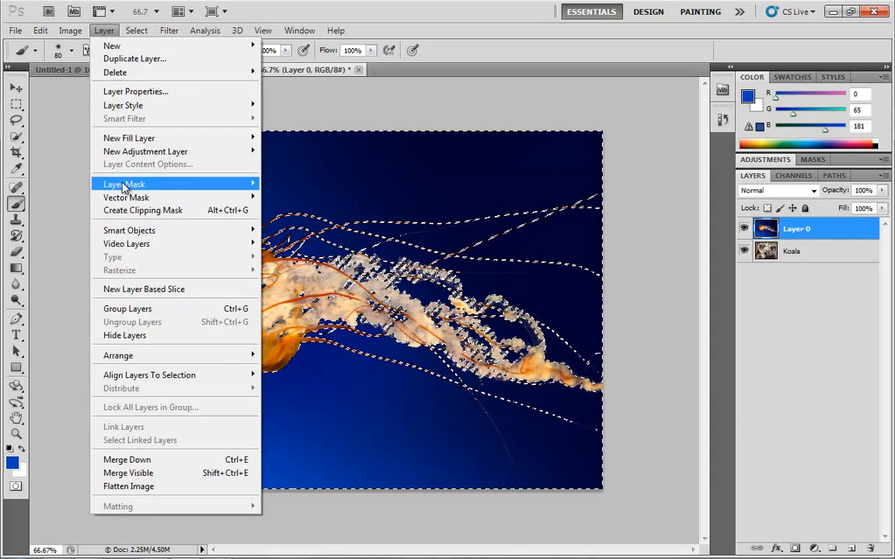
mouse_move(140, 187)
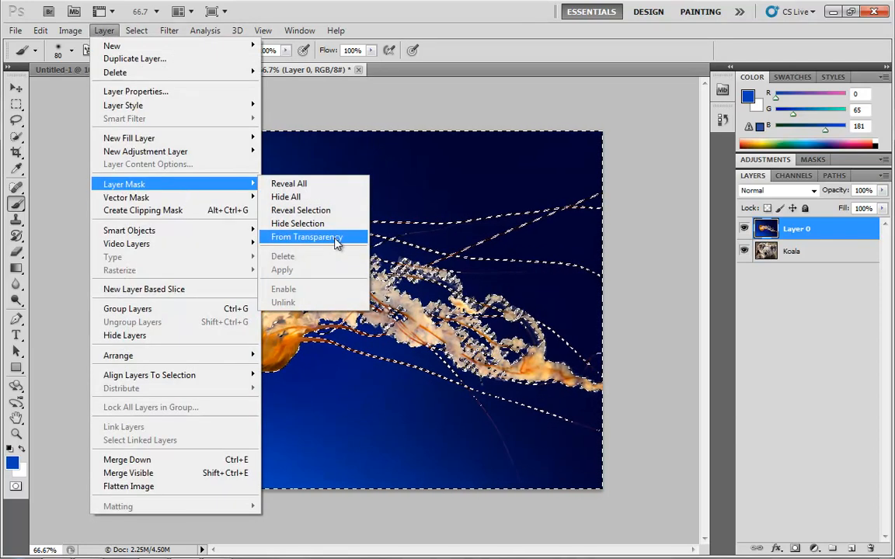
left_click(796, 549)
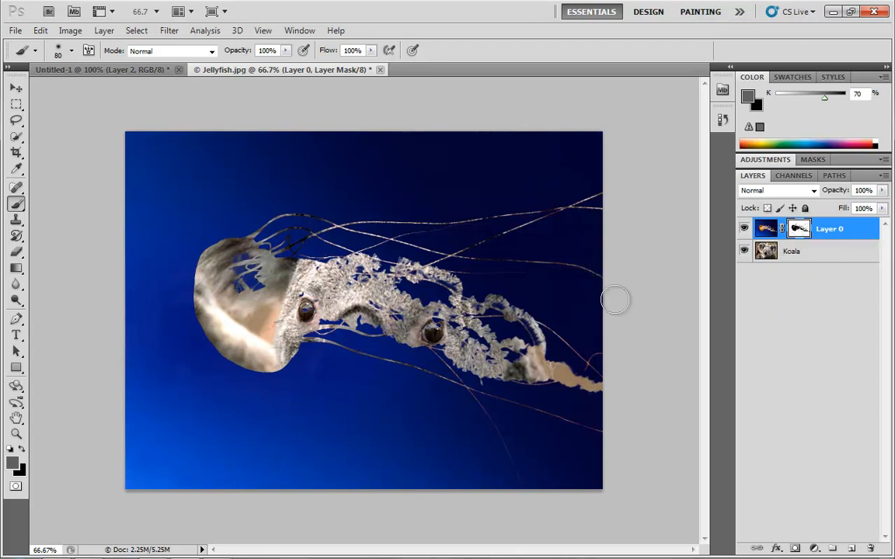
Display the jellyfish layer's mask on its own, invert it, and return to the normal image view with the Move tool active
left_click(801, 230, "alt")
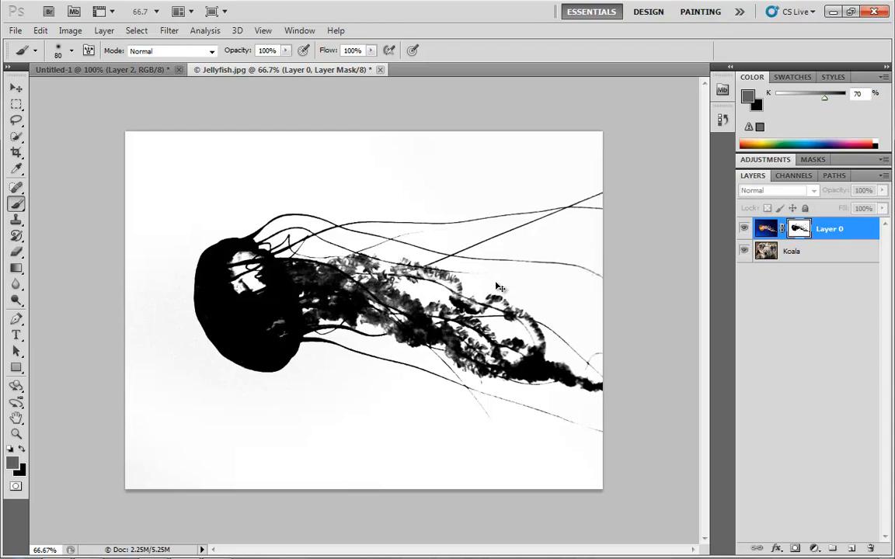
key("ctrl+i")
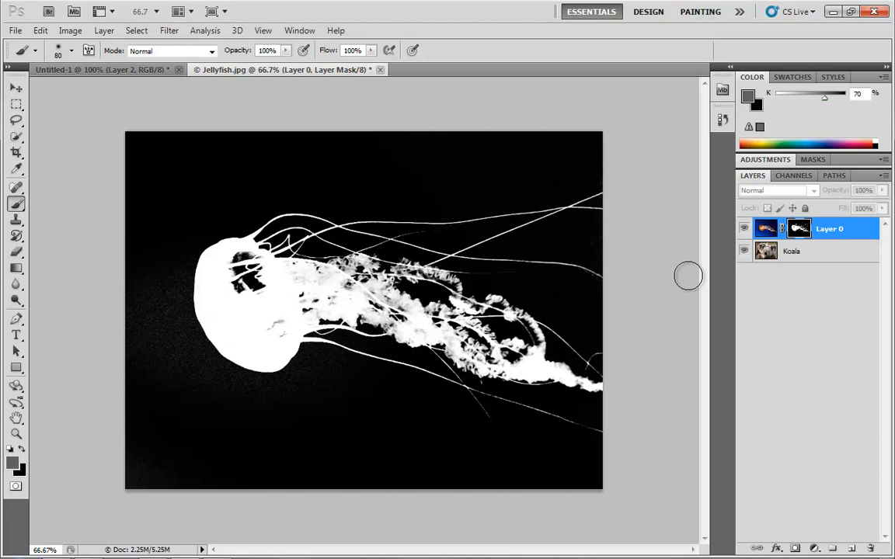
left_click(799, 232, "alt")
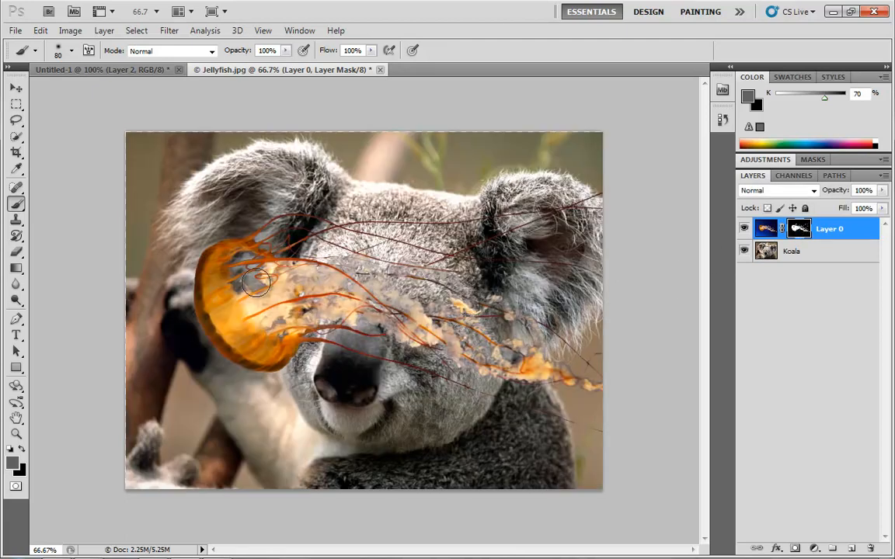
key("v")
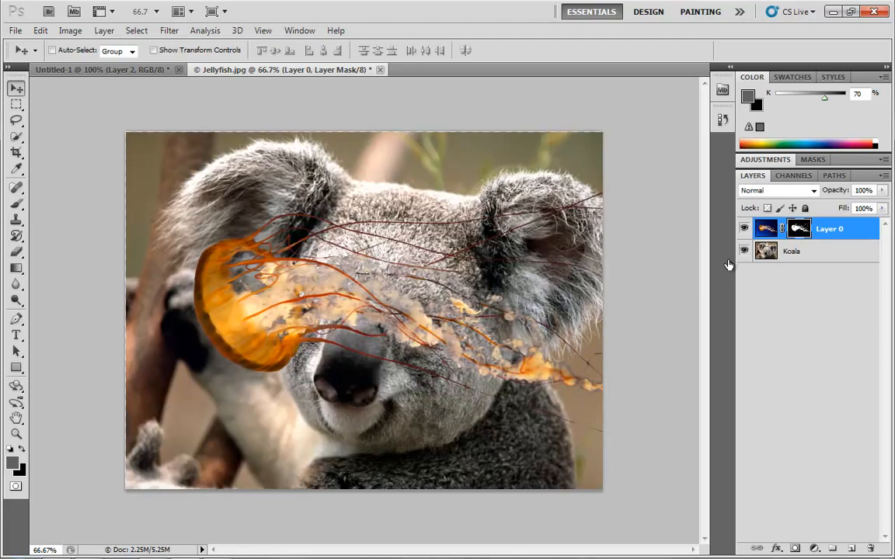
Shift the jellyfish slightly left and give its layer a vector mask with an ellipse around the koala's lower face
left_click_drag(424, 282, 278, 272)
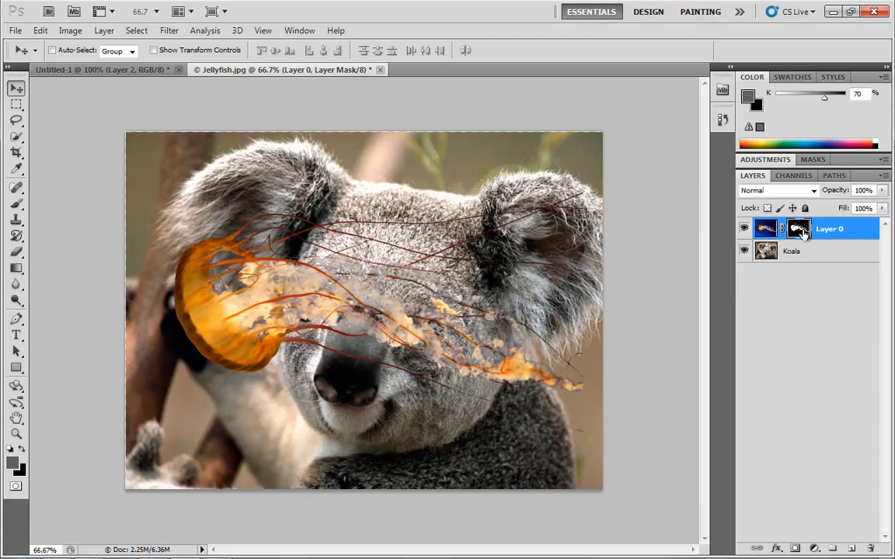
left_click(797, 549)
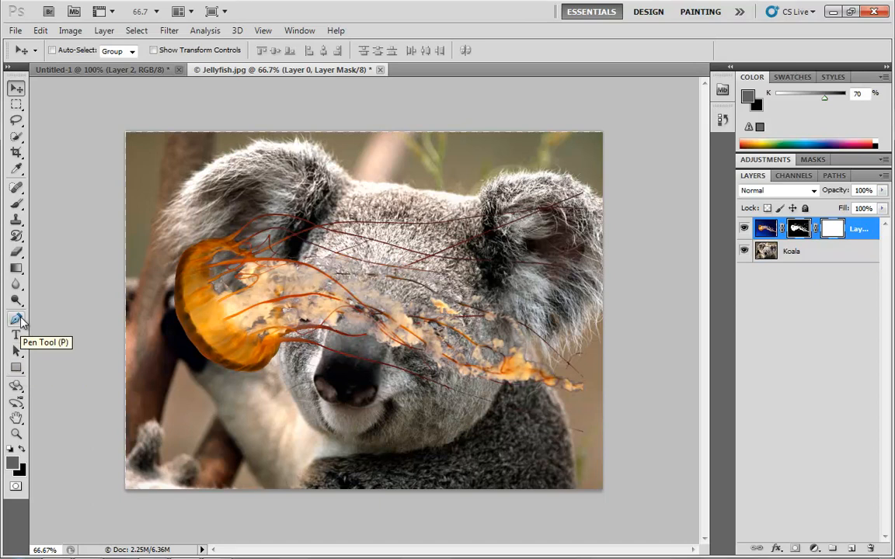
left_click(16, 367)
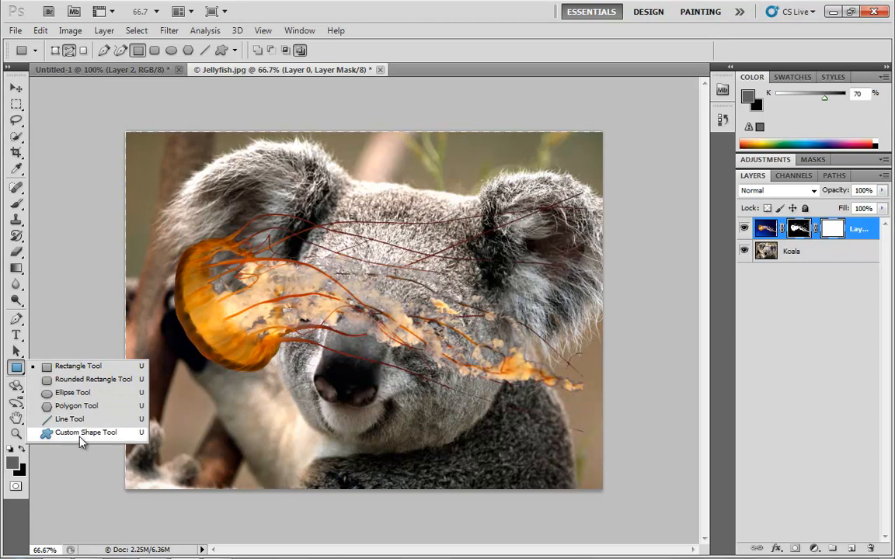
left_click(72, 395)
left_click_drag(239, 279, 504, 455)
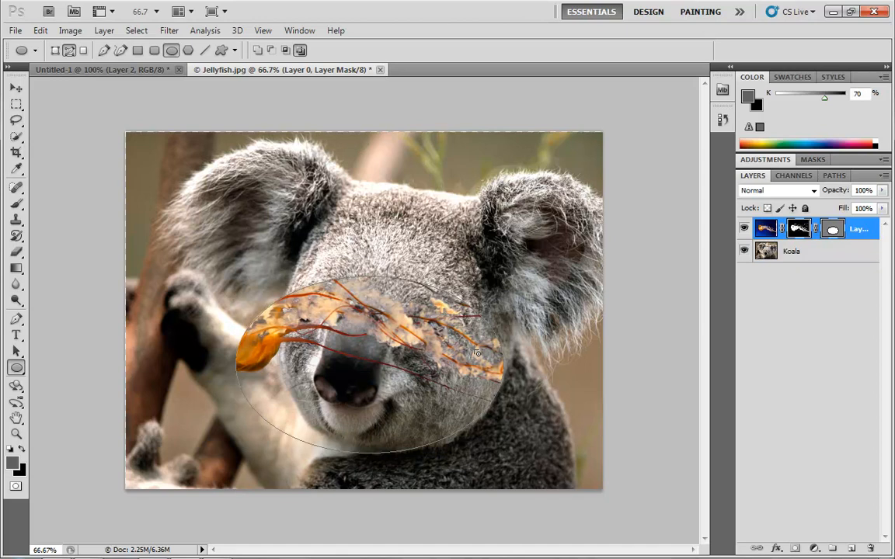
Move the vector mask's ellipse up and left with the Path Selection tool so it surrounds the jellyfish's bell
left_click(833, 233)
left_click(16, 351)
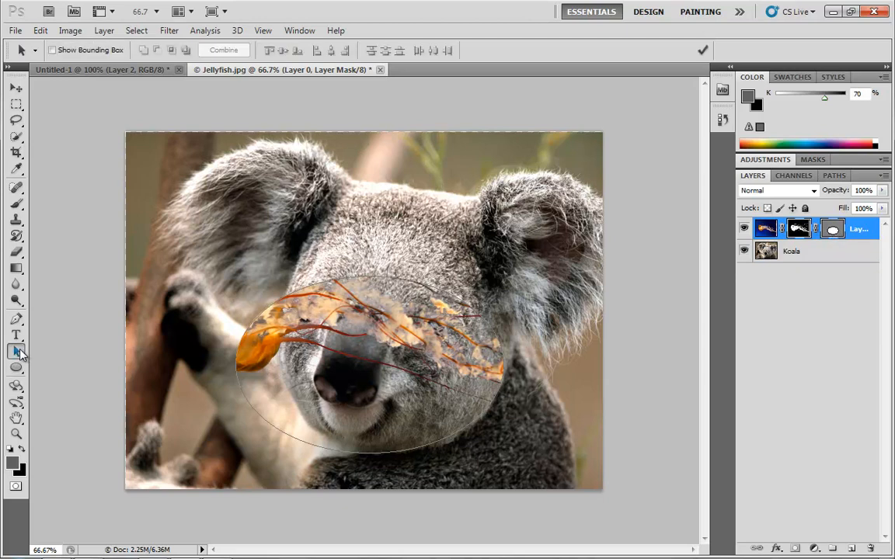
left_click(273, 427)
left_click_drag(256, 429, 231, 375)
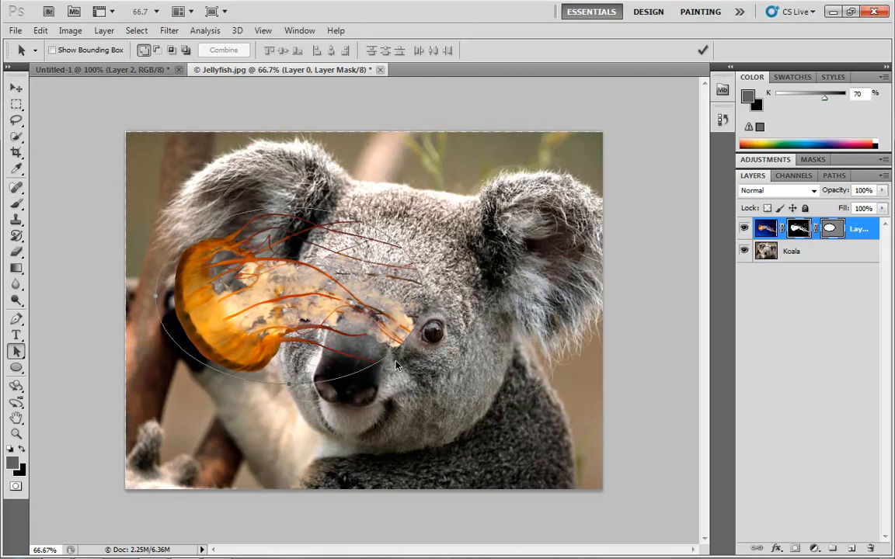
Move the jellyfish layer together with its linked masks right and slightly up, onto the koala's forehead
left_click(828, 257)
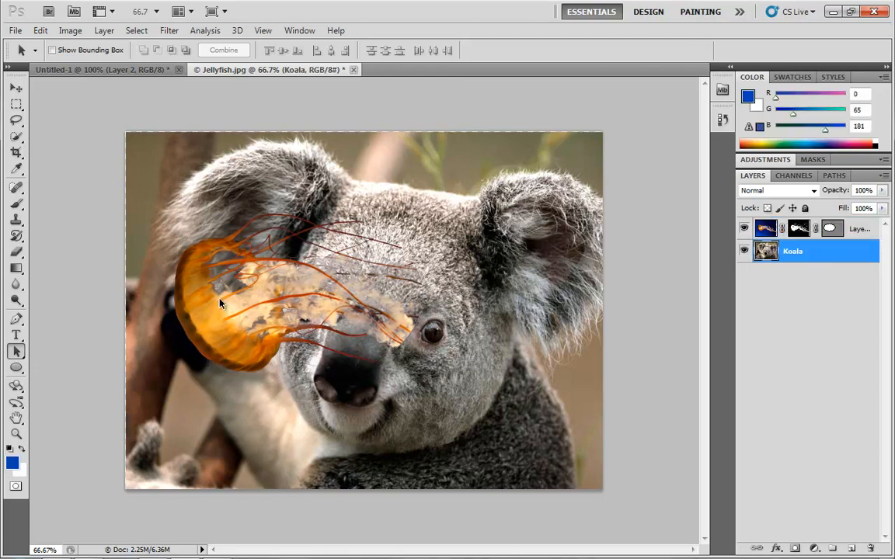
left_click(770, 229)
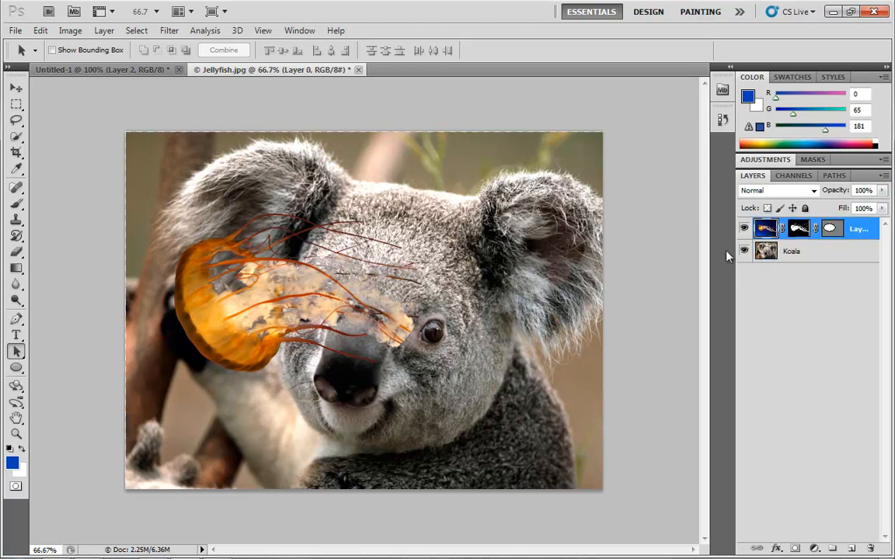
left_click(262, 289)
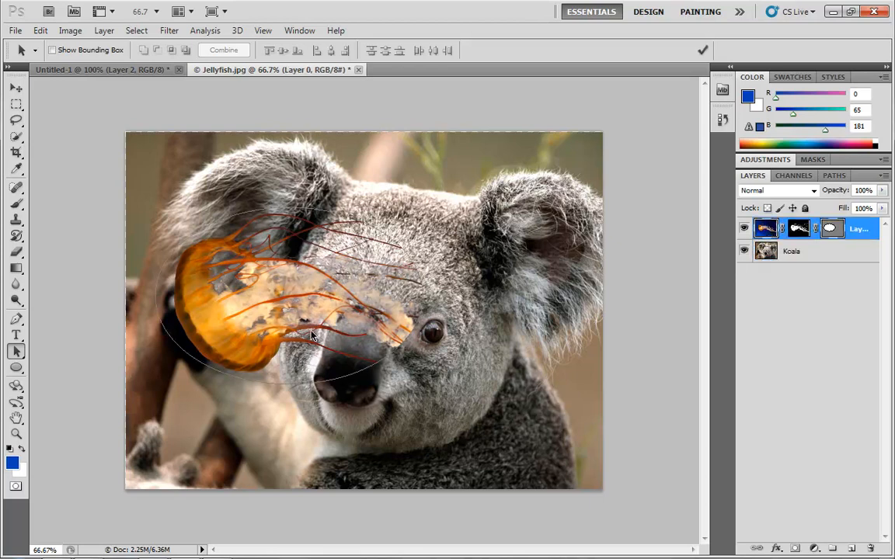
left_click(18, 91)
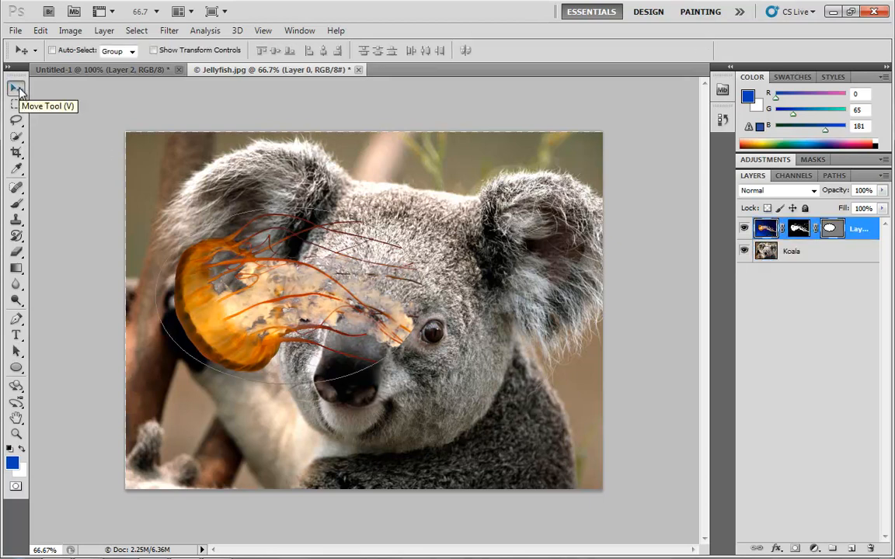
left_click_drag(254, 314, 357, 319)
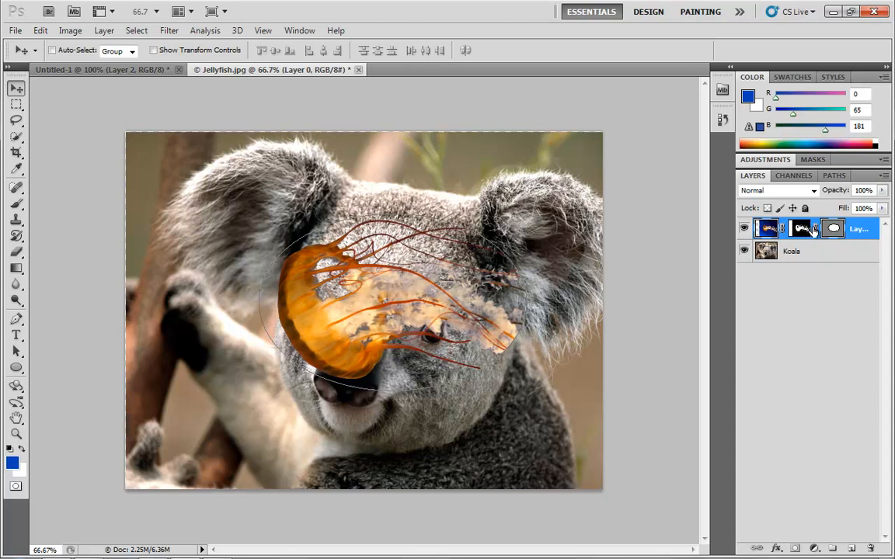
left_click_drag(418, 306, 373, 282)
Try shifting the unlinked layer mask independently of the jellyfish image, and undo back to the linked masks
left_click(782, 231)
left_click(801, 229)
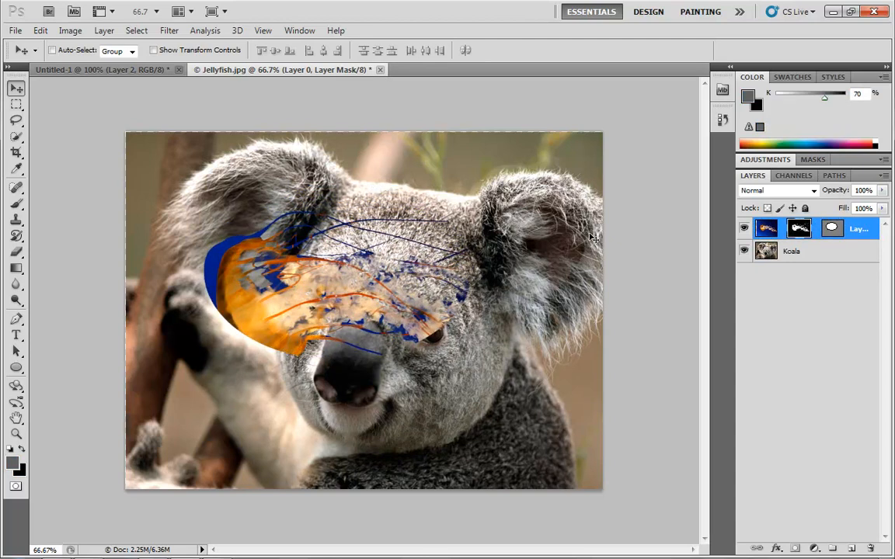
key("ctrl+alt+z")
key("ctrl+alt+z")
key("ctrl+alt+z")
key("ctrl+alt+z")
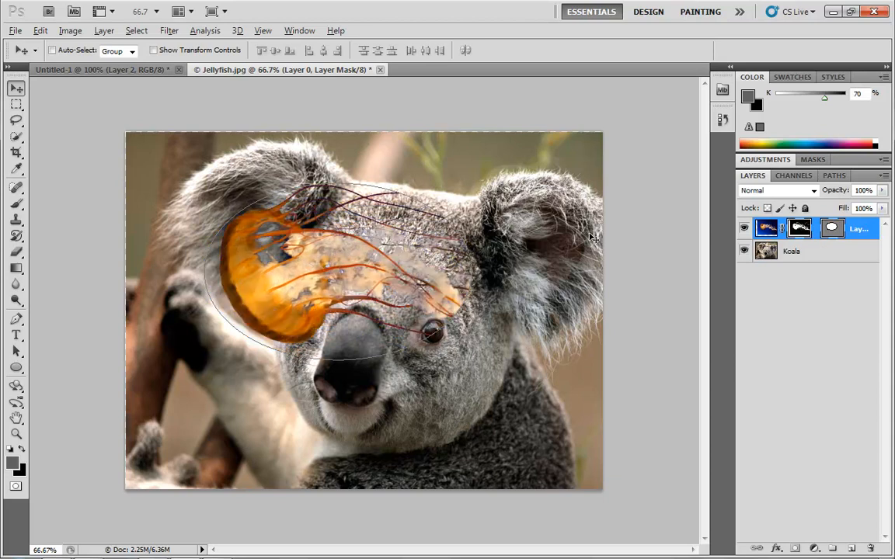
key("ctrl+alt+z")
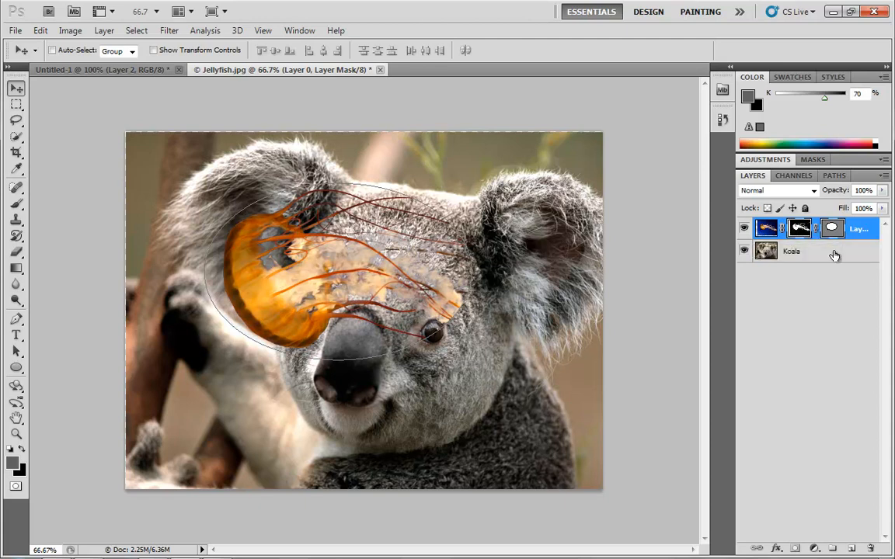
Disable the layer mask and the vector mask on Layer 0, and delete the vector mask
right_click(801, 231)
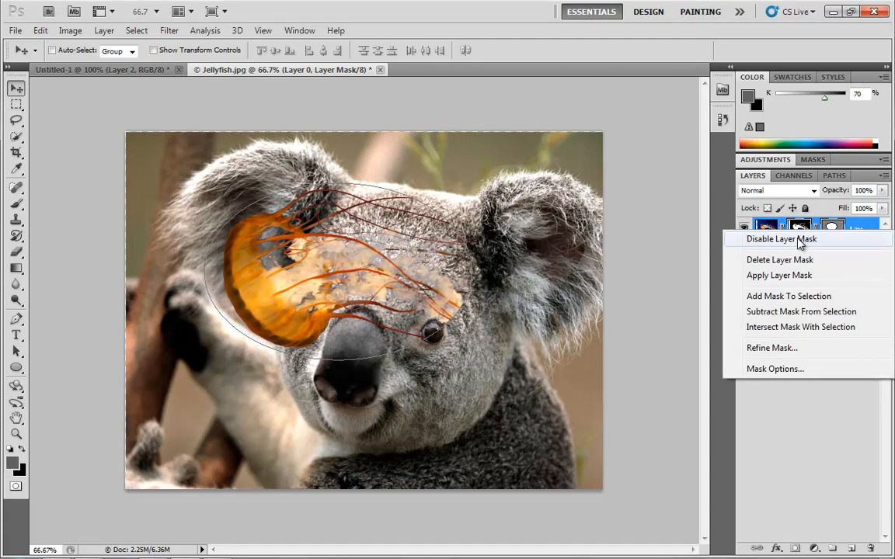
left_click(773, 239)
right_click(832, 230)
left_click(822, 237)
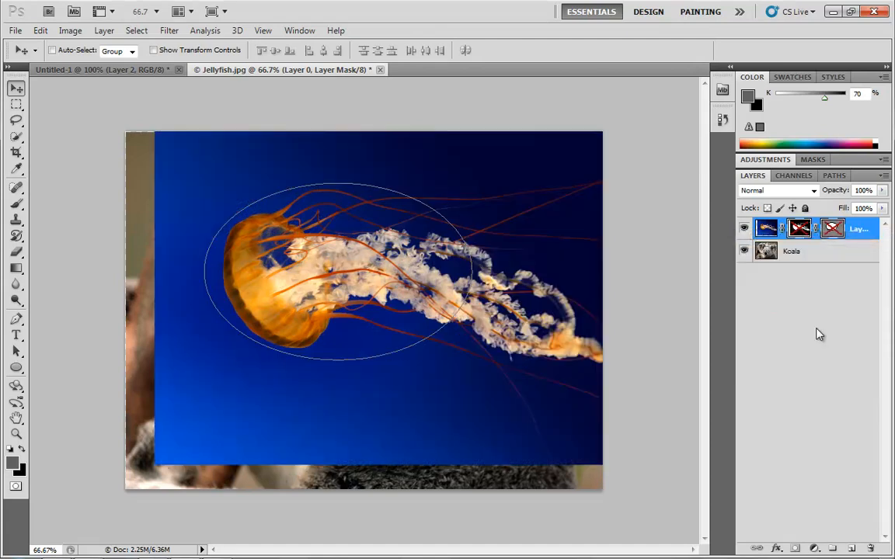
right_click(841, 227)
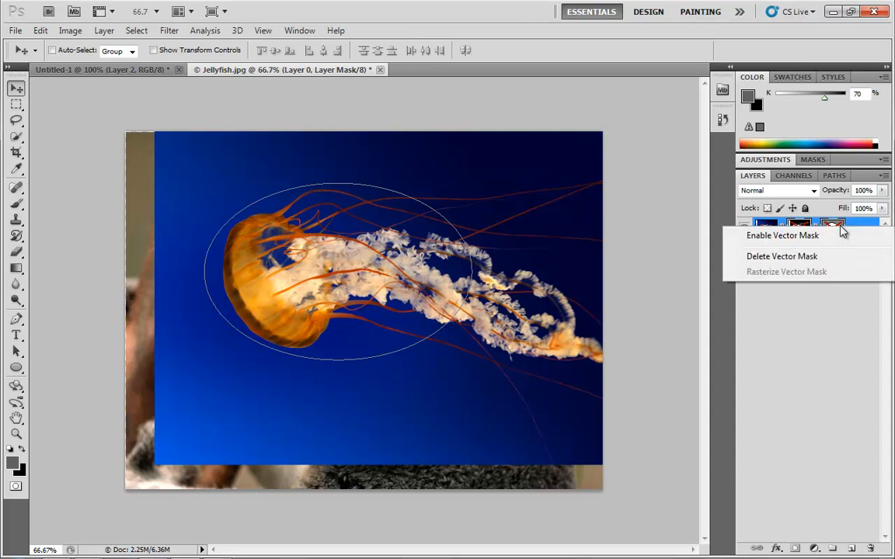
left_click(801, 257)
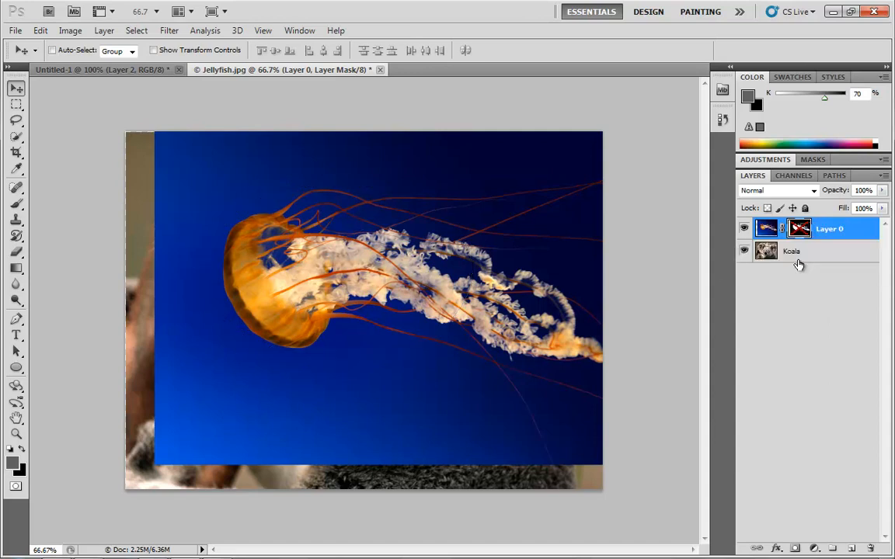
Re-enable the layer mask on the jellyfish layer
right_click(800, 229)
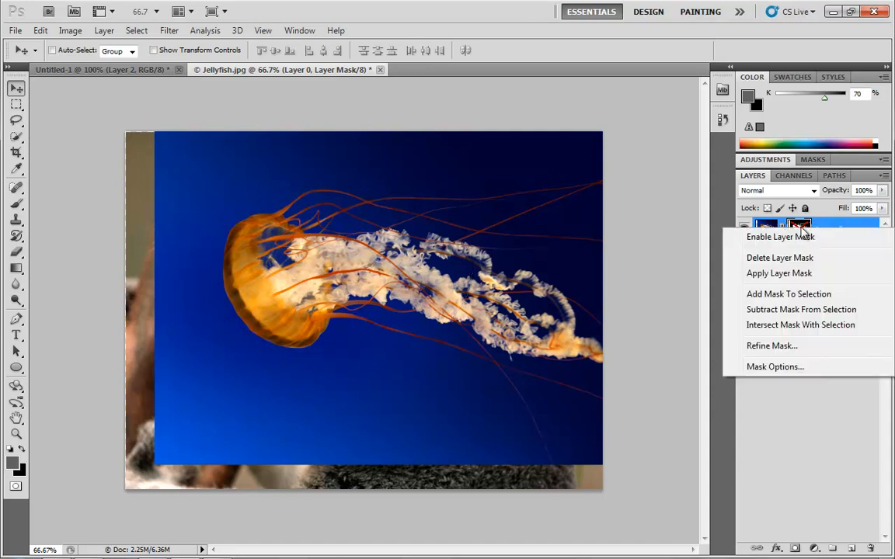
left_click(821, 420)
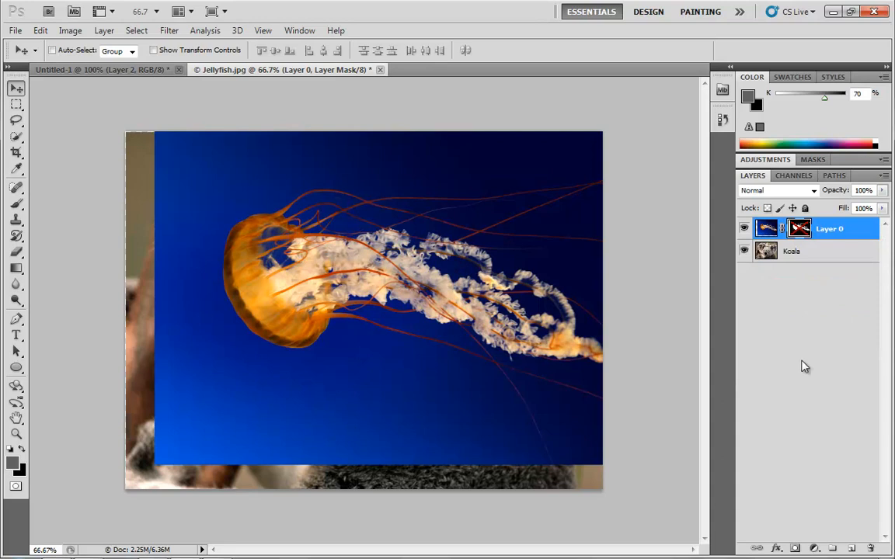
right_click(796, 229)
left_click(788, 236)
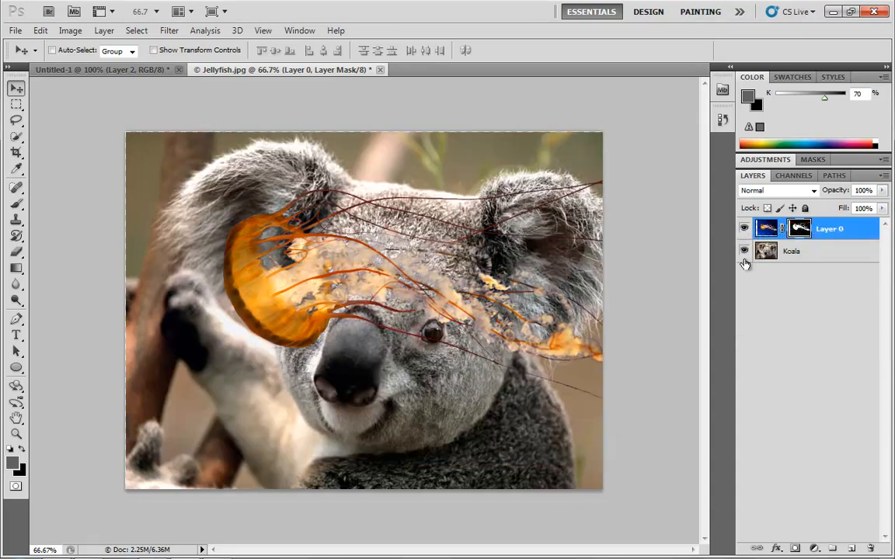
Apply the layer mask permanently to Layer 0 and move the cut-out jellyfish slightly left over the koala
right_click(802, 227)
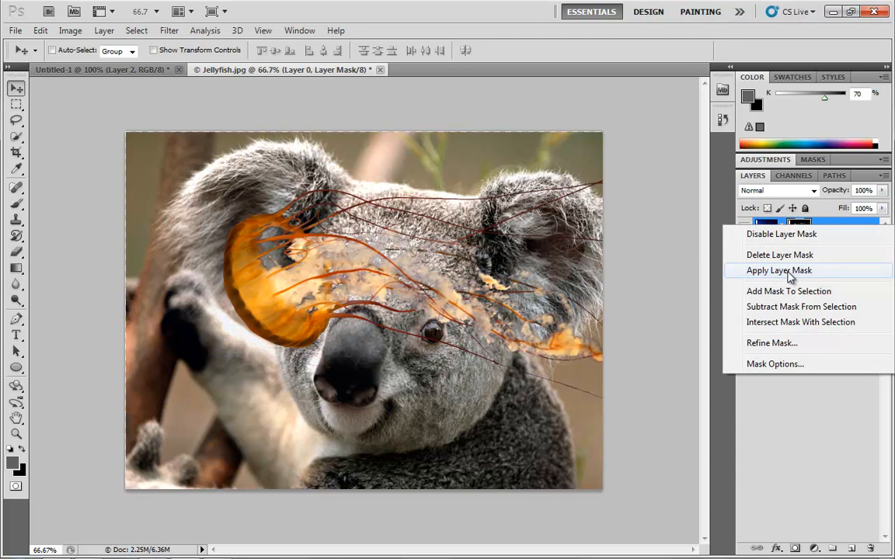
left_click(789, 272)
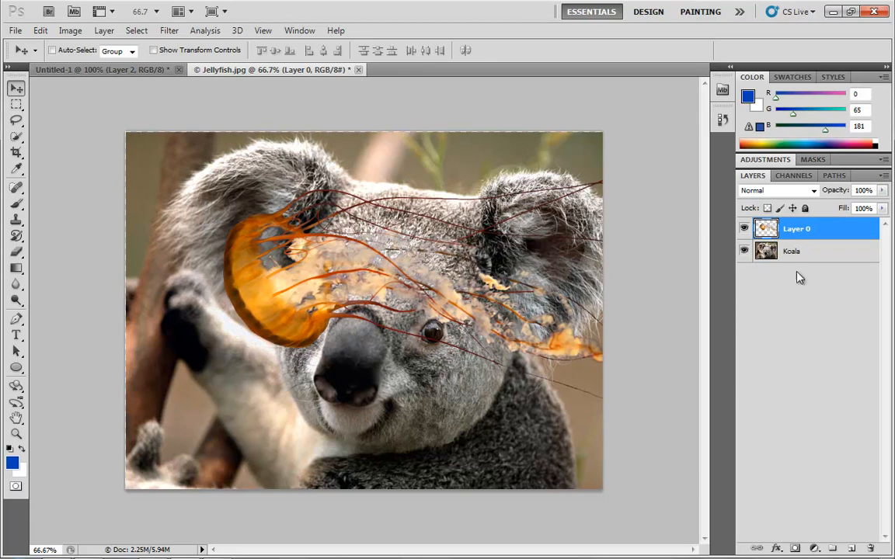
left_click_drag(380, 264, 345, 257)
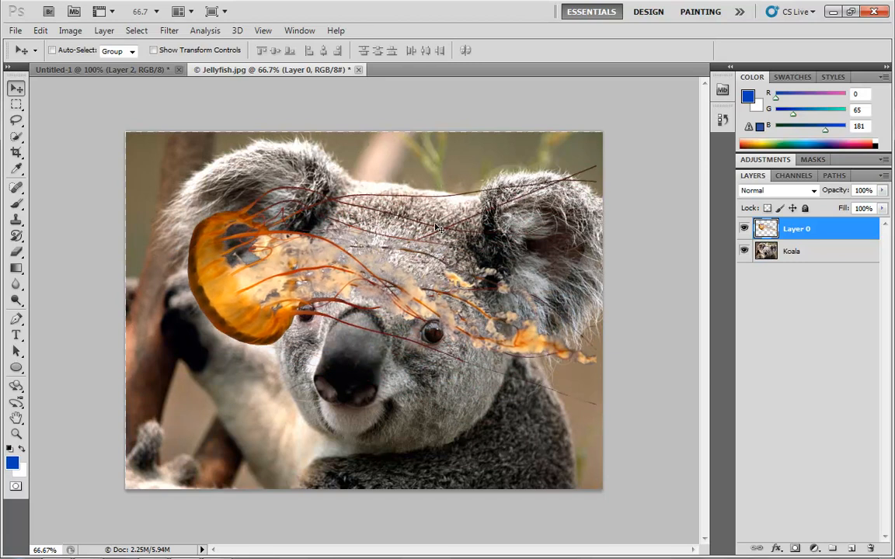